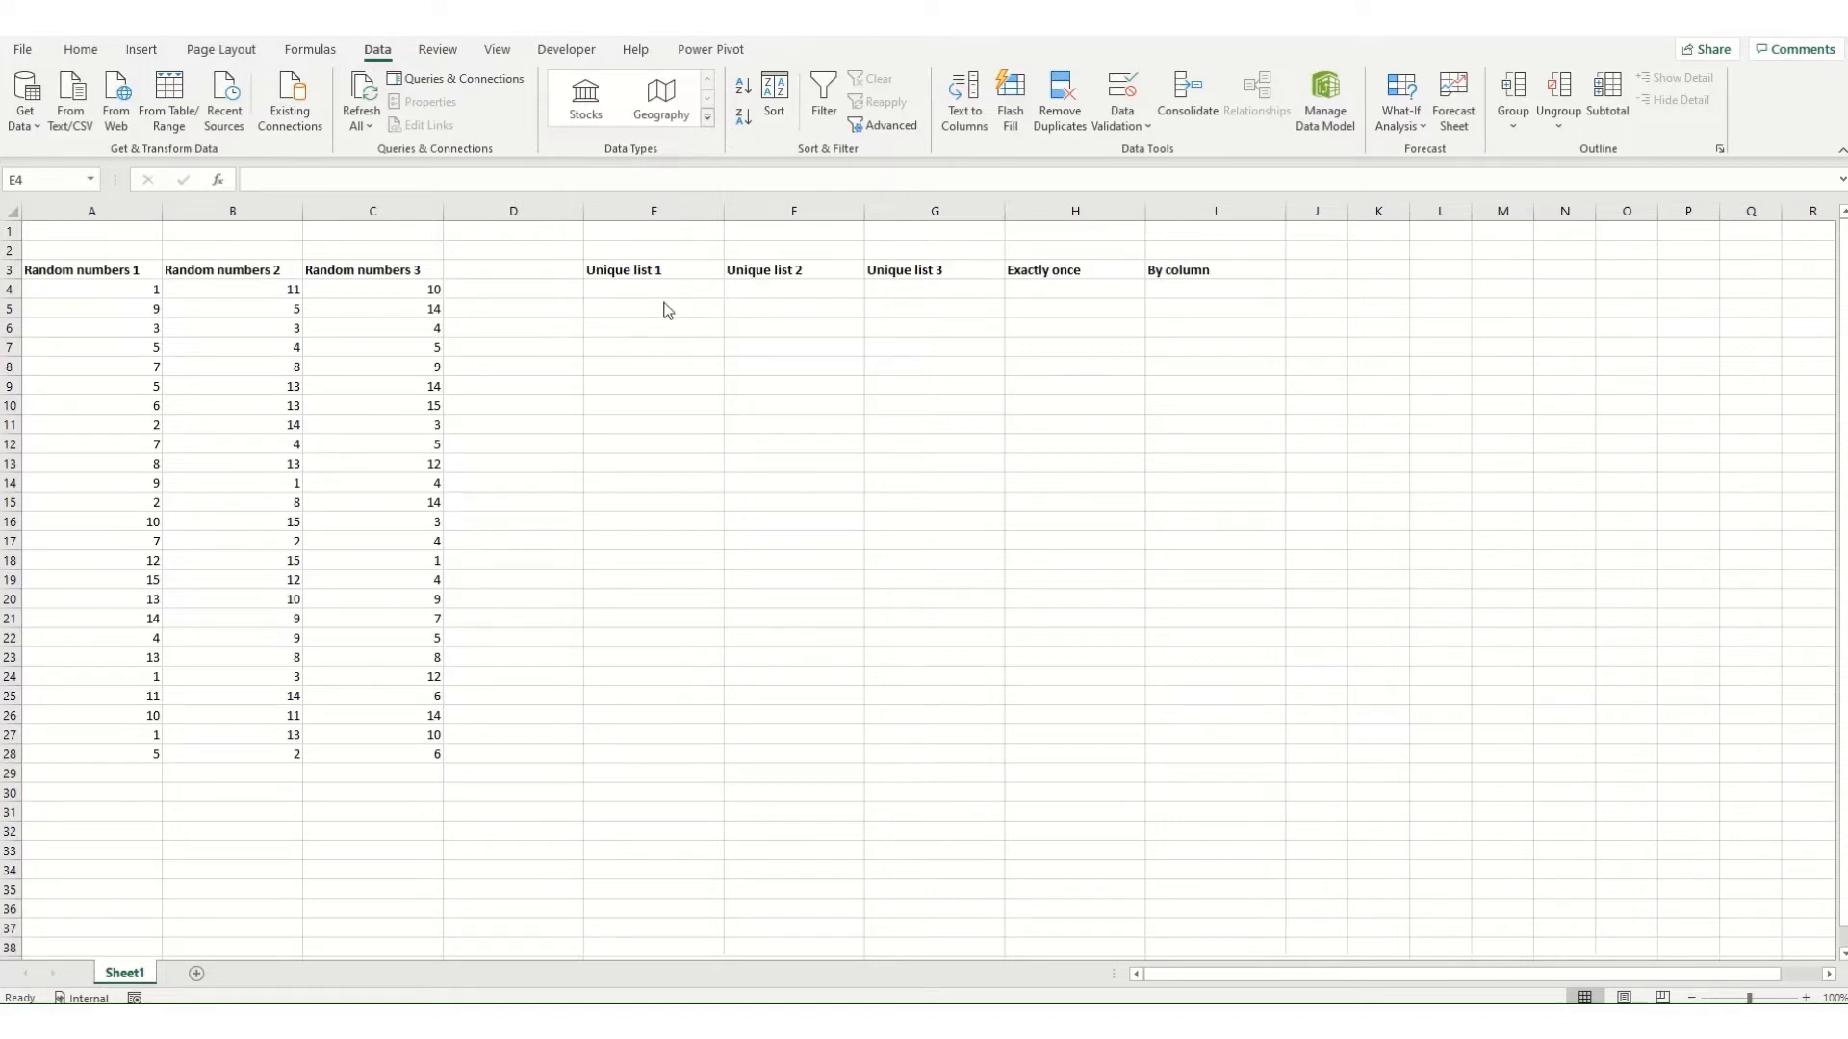
Step: Enter =UNIQUE(A4:A28) in E4 to list Random numbers 1's distinct values
{"action": "left_click", "coordinate": [635, 288]}
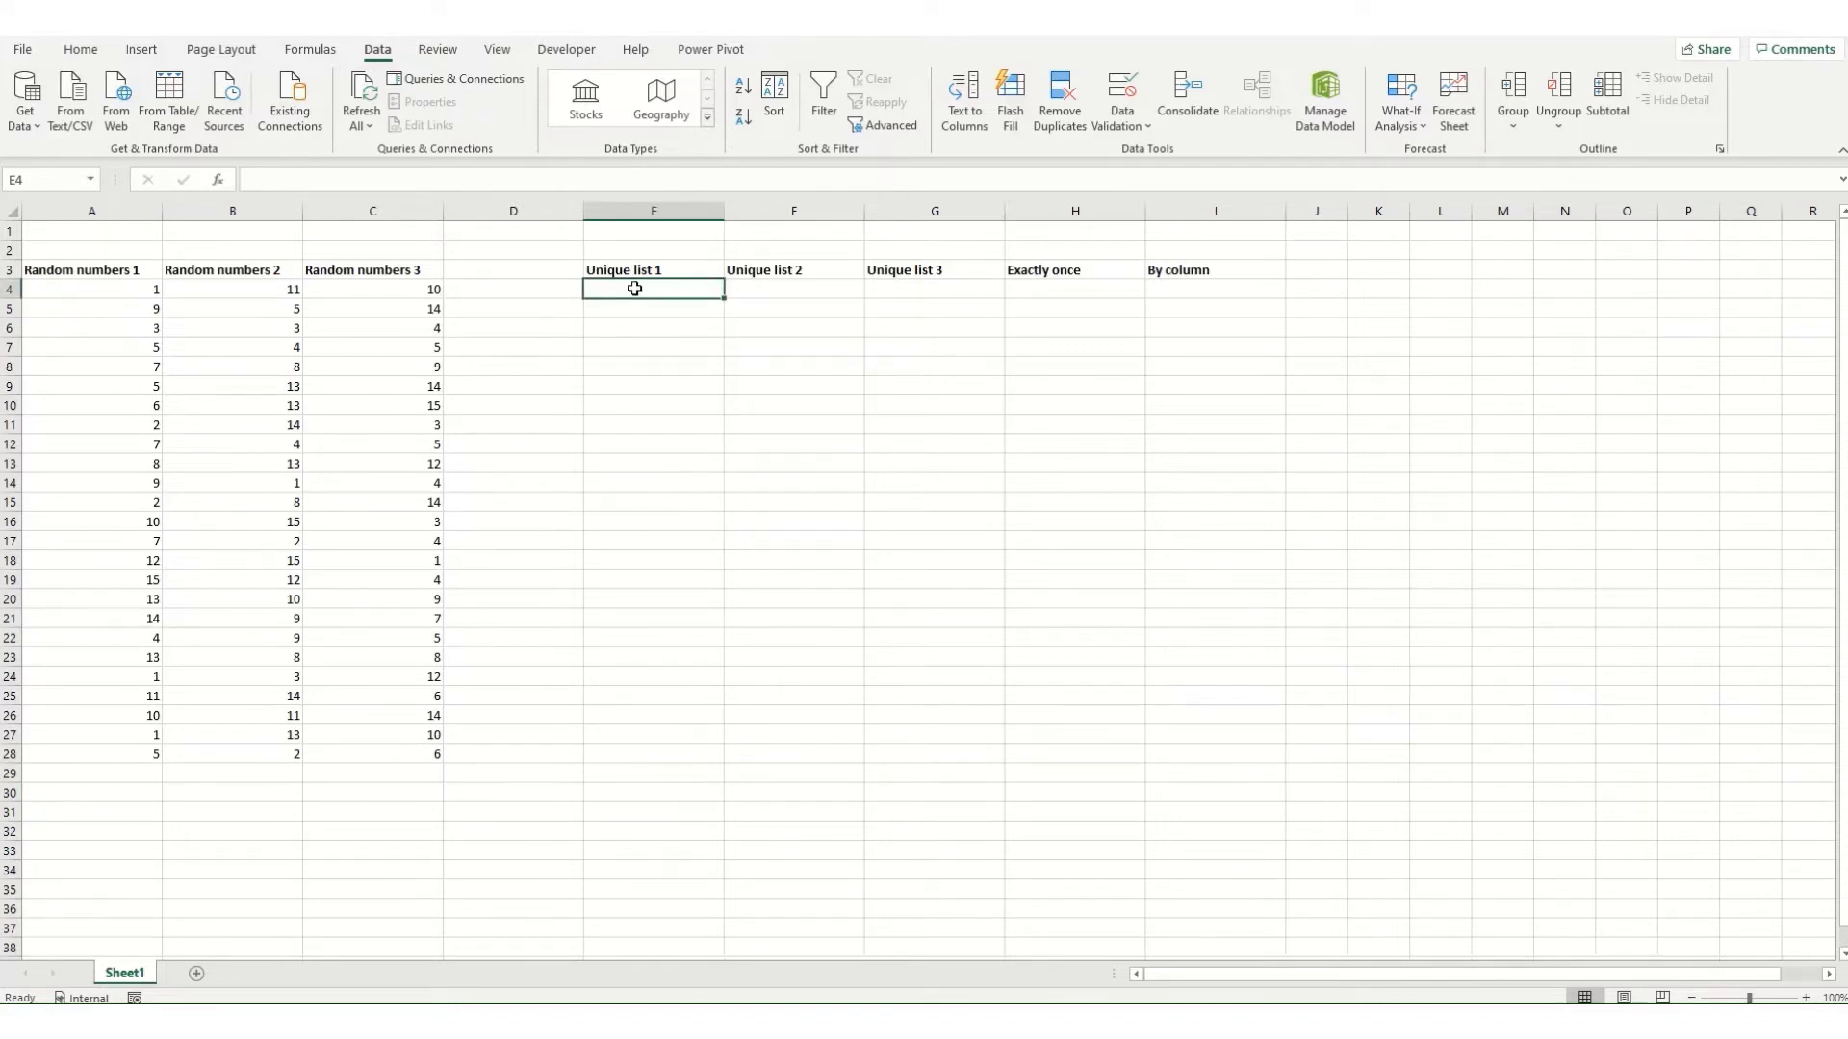
{"action": "type", "text": "="}
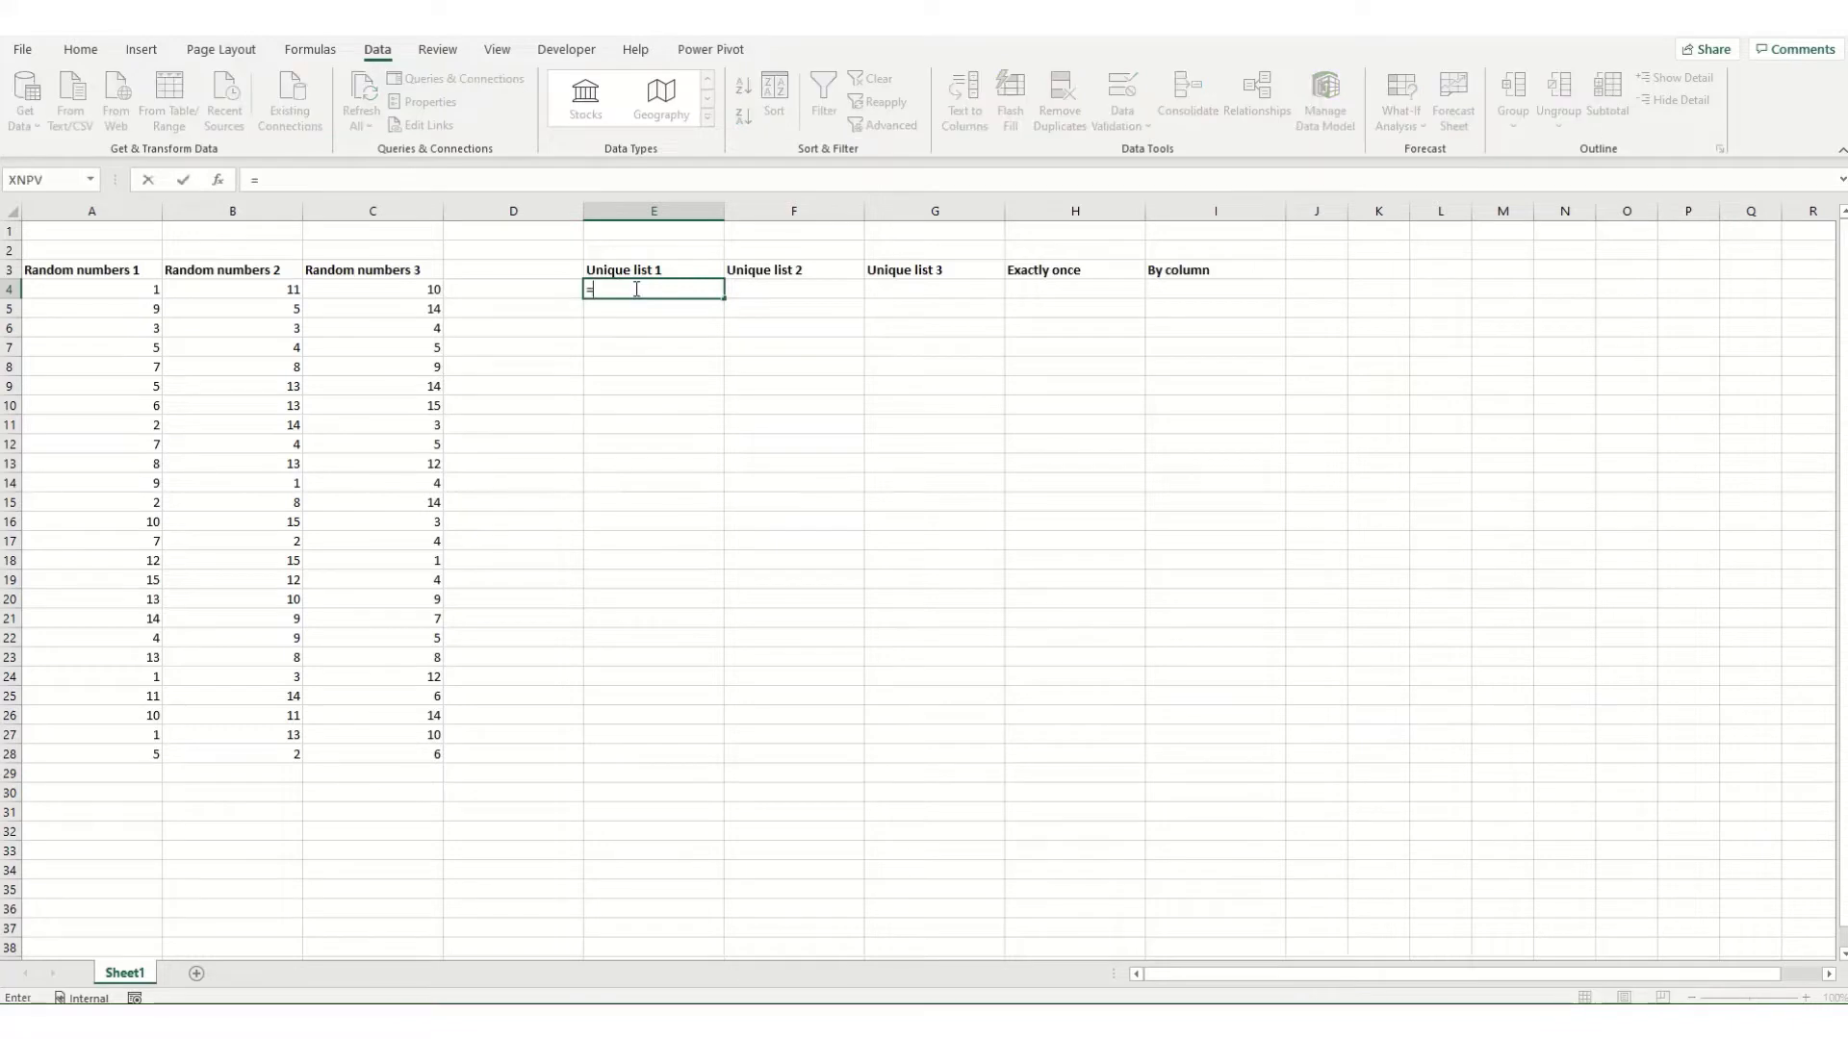
{"action": "type", "text": "unique"}
{"action": "key", "text": "Tab"}
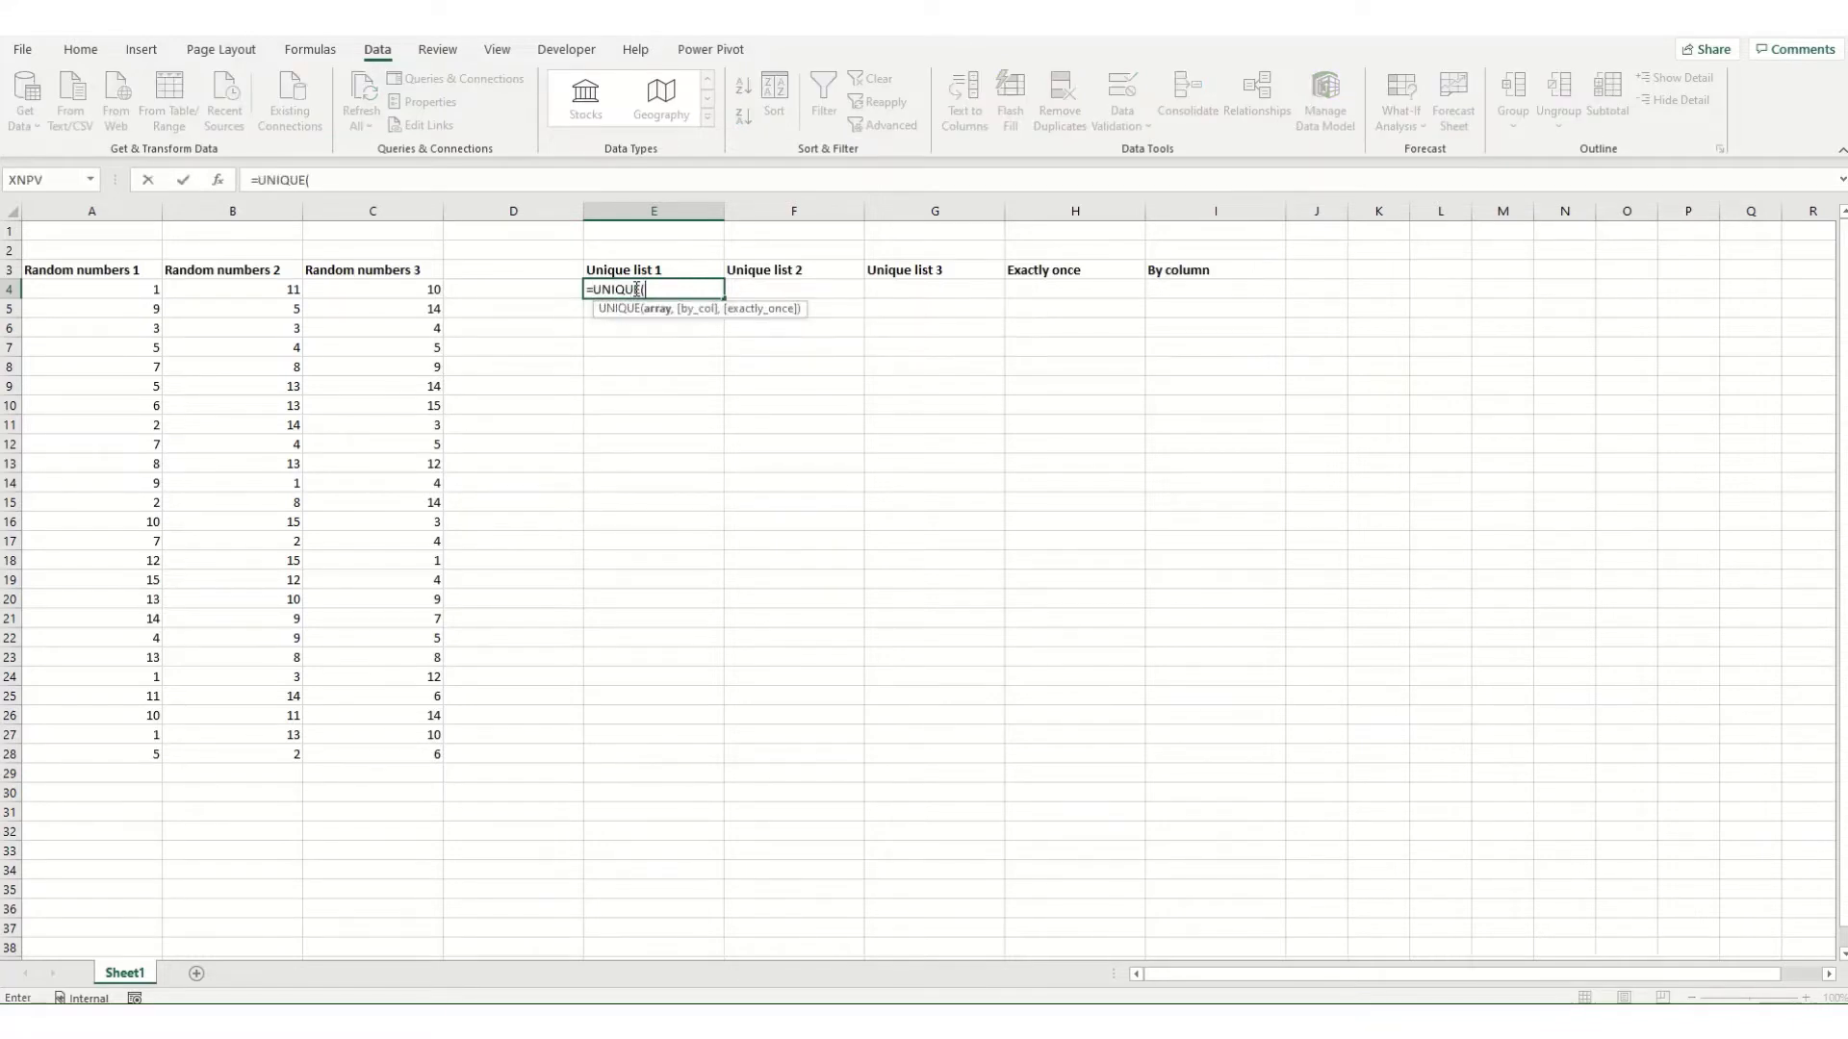
{"action": "left_click_drag", "start_coordinate": [66, 289], "coordinate": [97, 756]}
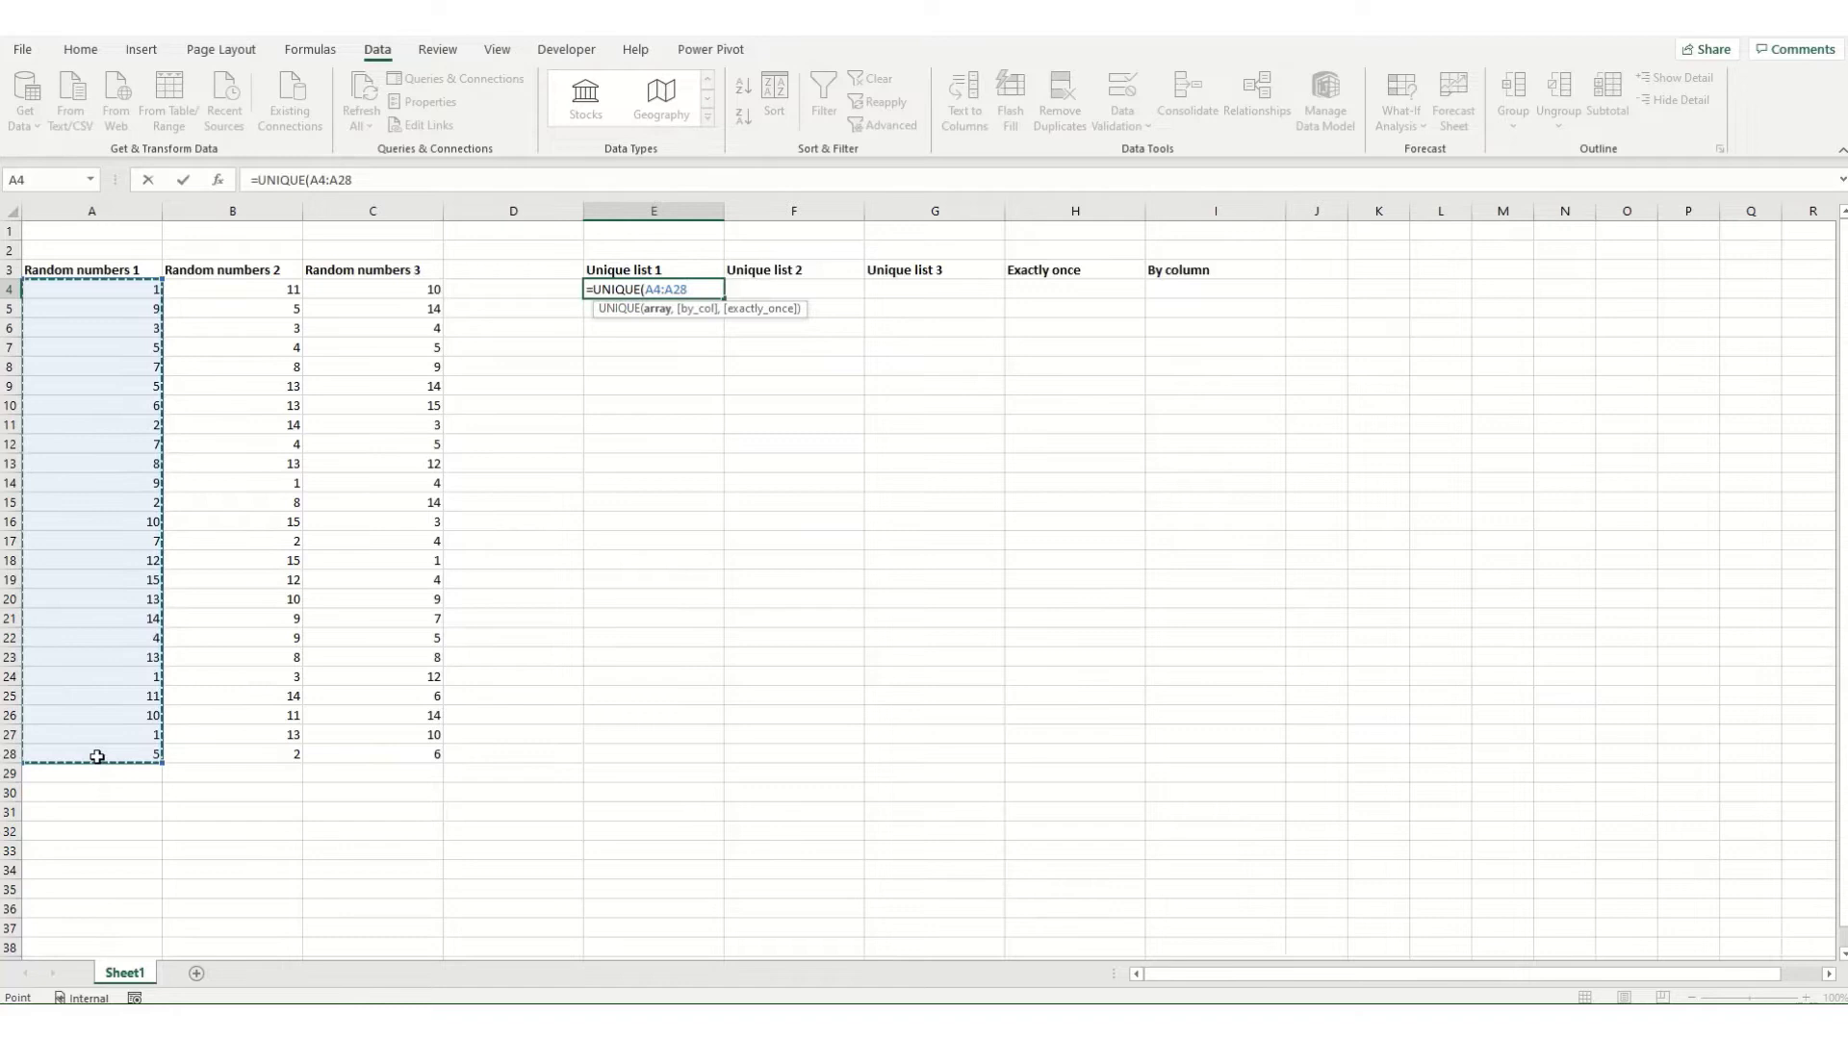
{"action": "key", "text": "Return"}
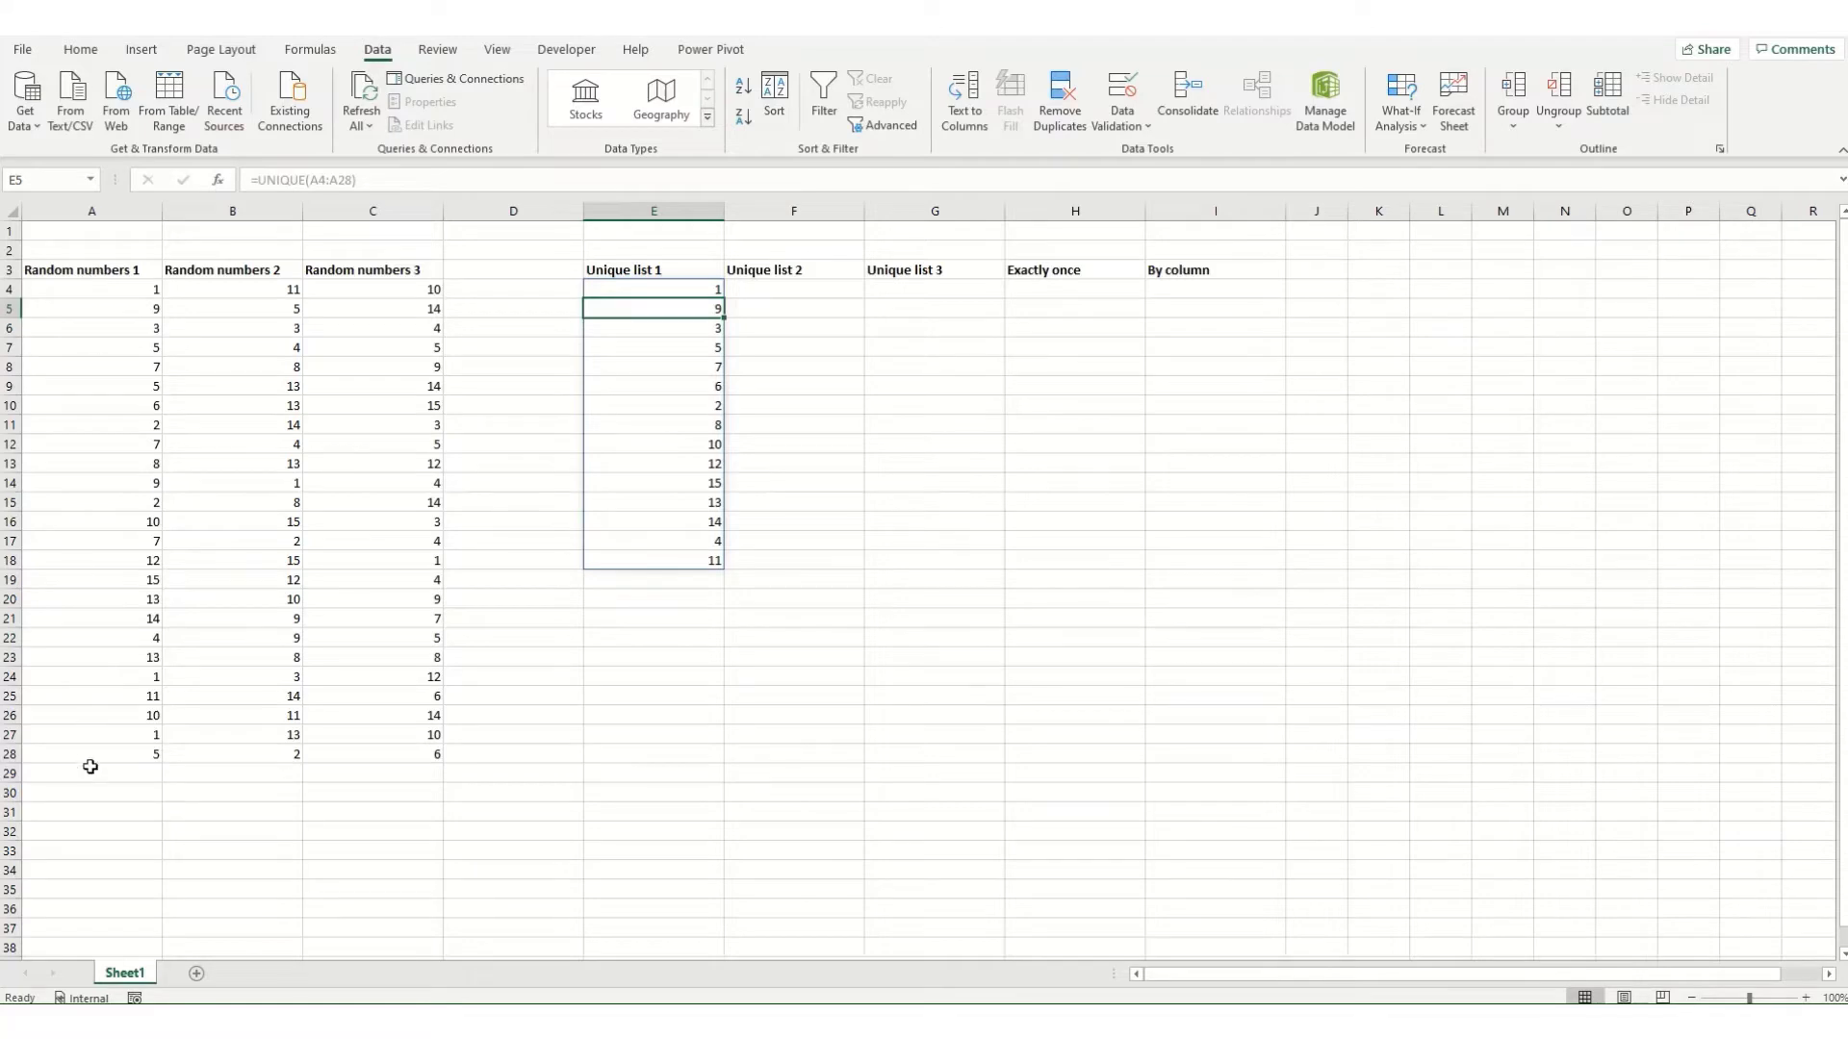
Step: Copy the UNIQUE formula into F4 and G4 so they reference columns B and C
{"action": "left_click", "coordinate": [665, 287]}
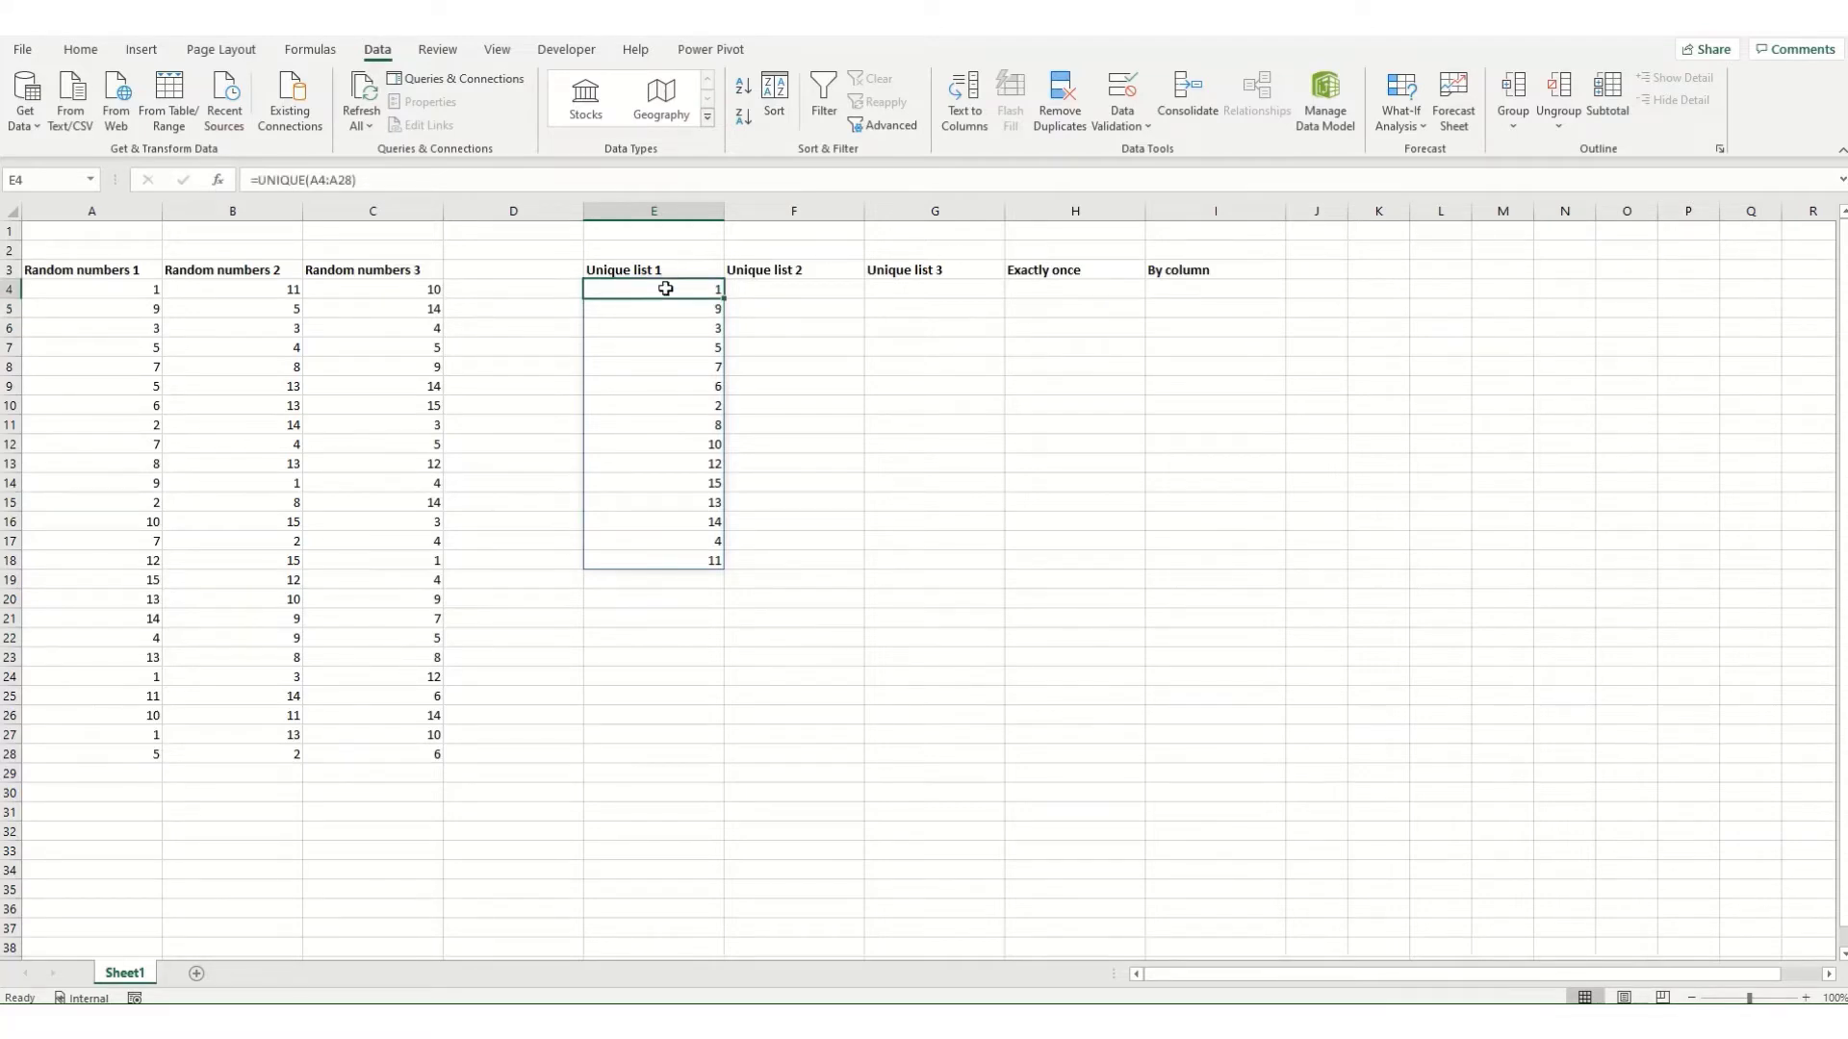
{"action": "key", "text": "ctrl+c"}
{"action": "key", "text": "Right"}
{"action": "key", "text": "ctrl+v"}
{"action": "left_click", "coordinate": [368, 181]}
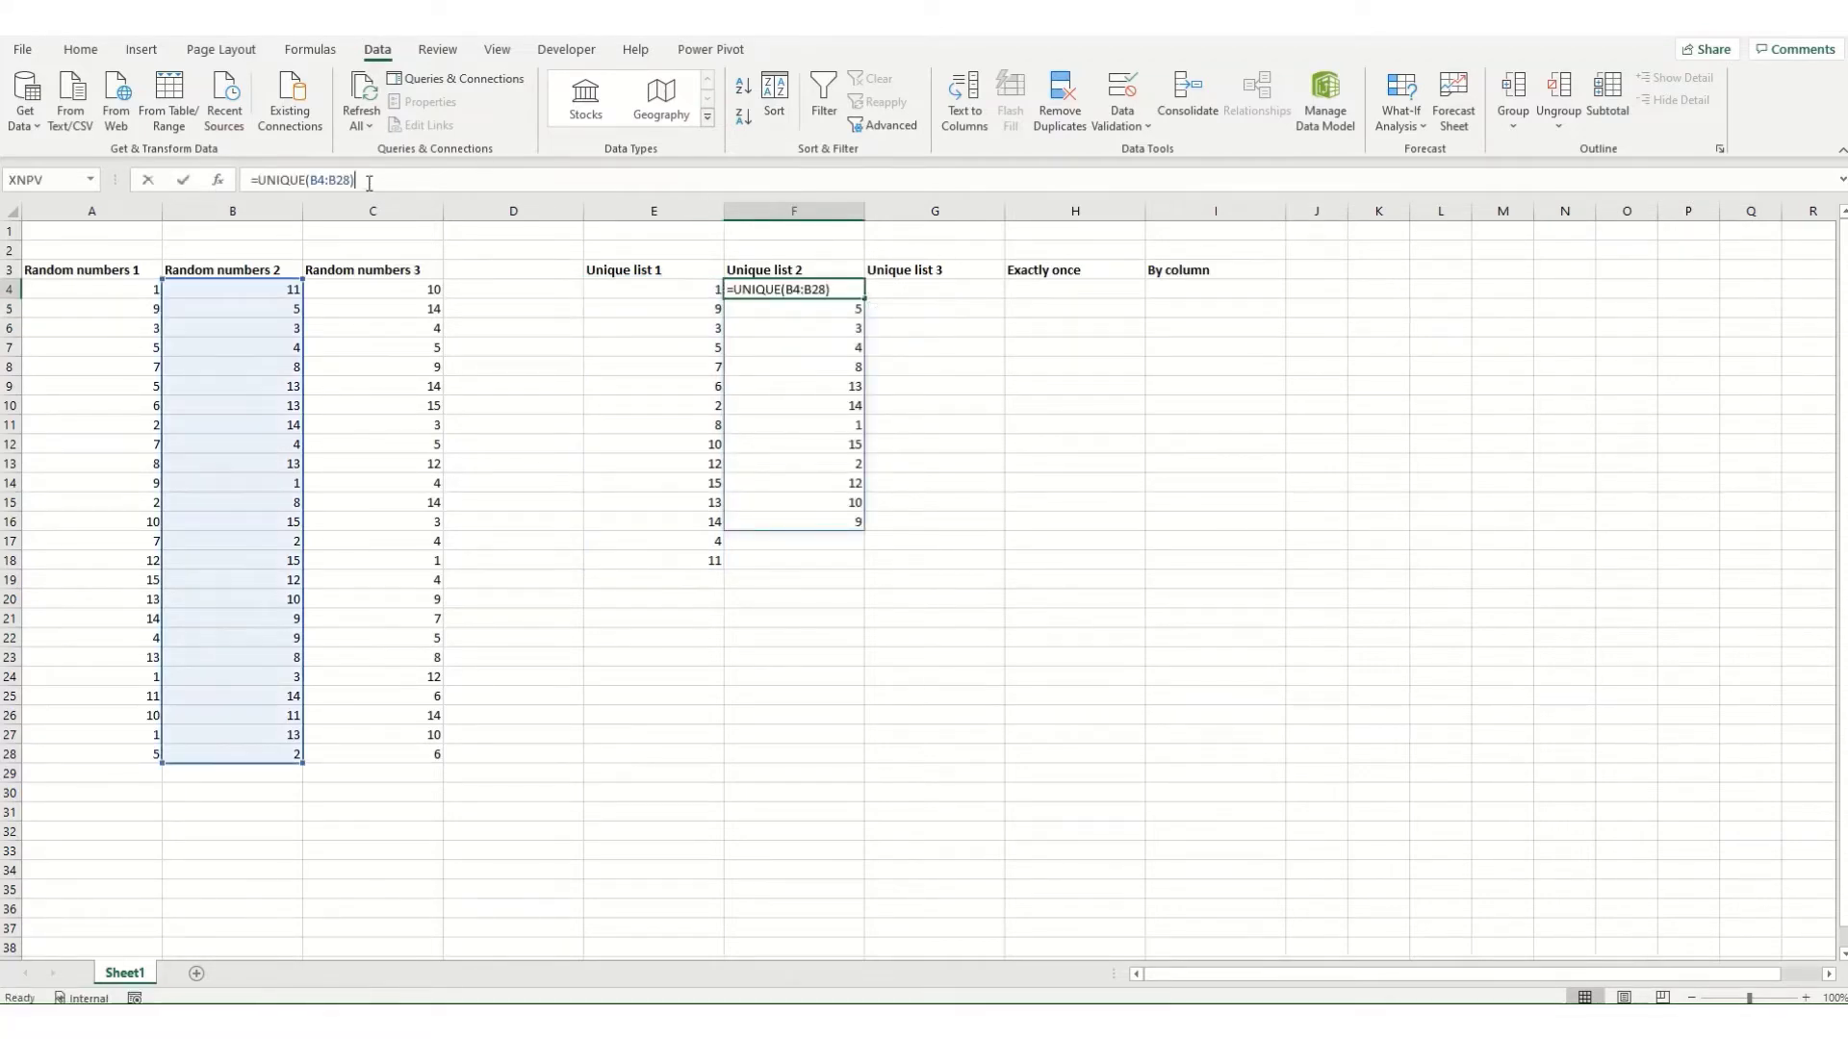
{"action": "left_click", "coordinate": [887, 288]}
{"action": "left_click", "coordinate": [847, 288]}
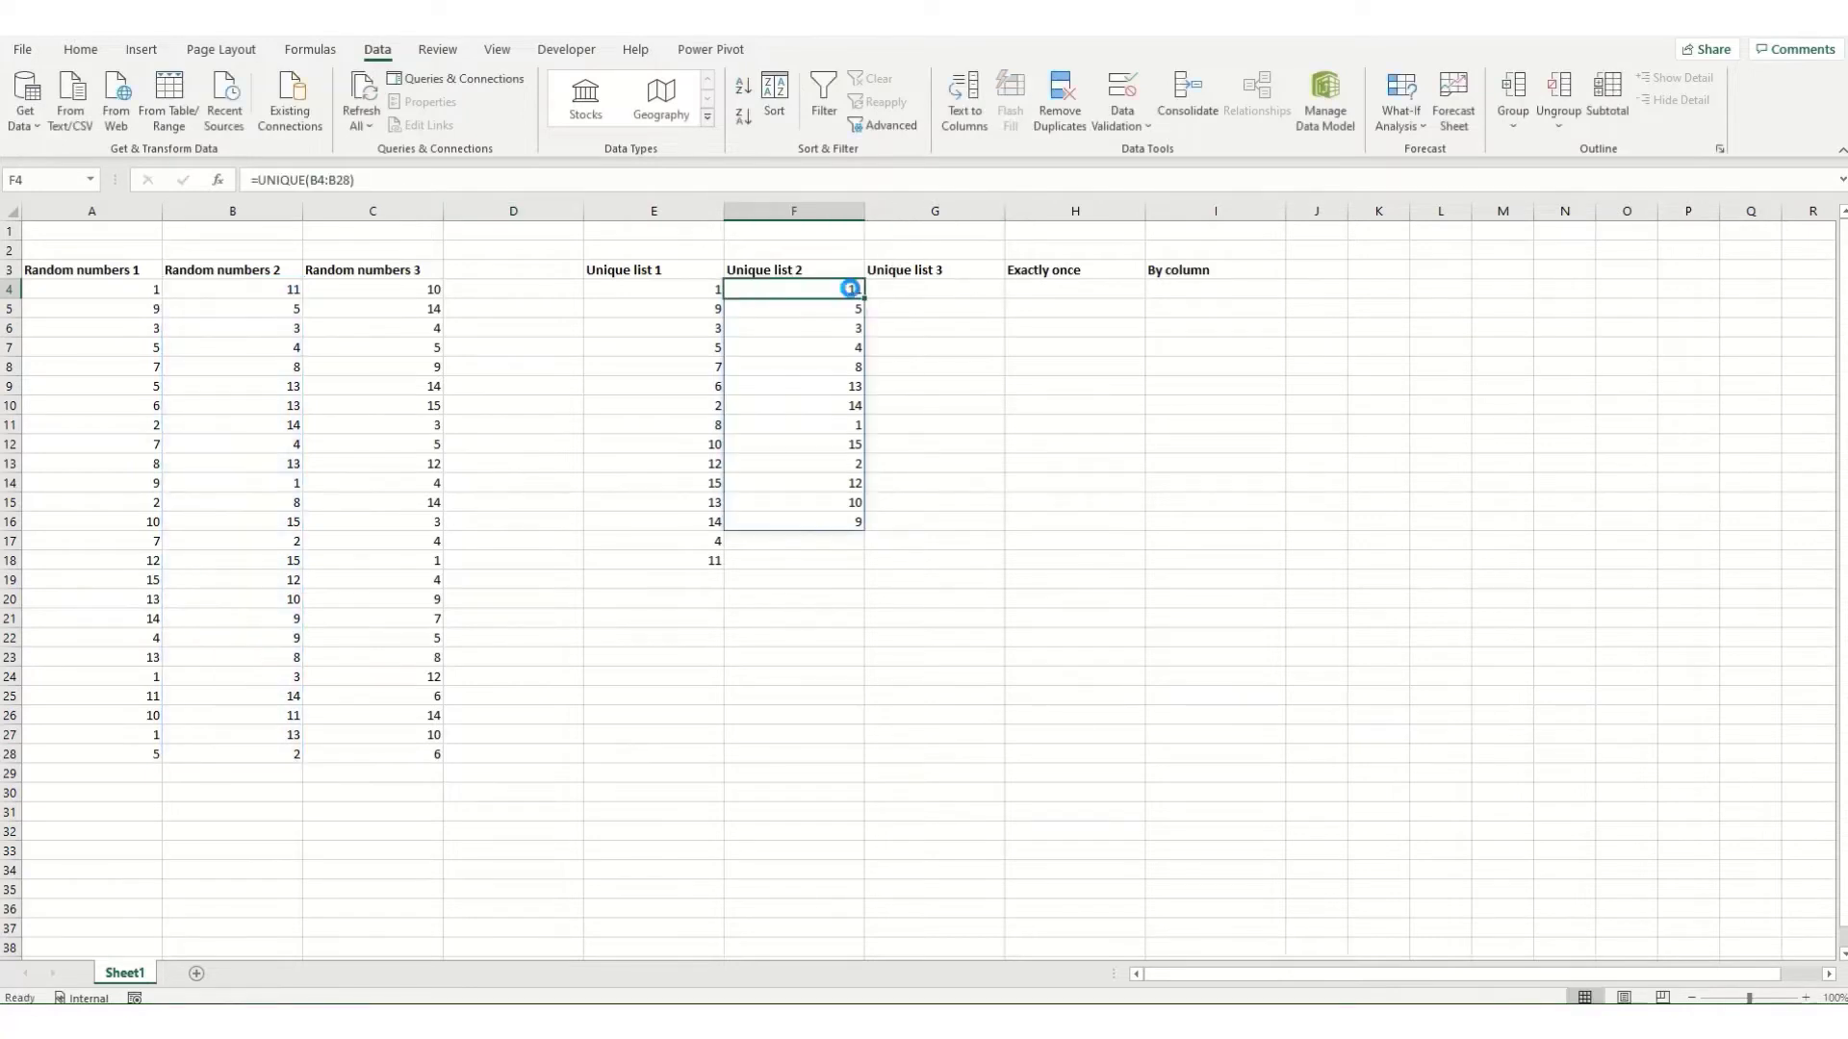
{"action": "key", "text": "ctrl+c"}
{"action": "key", "text": "Right"}
{"action": "key", "text": "ctrl+v"}
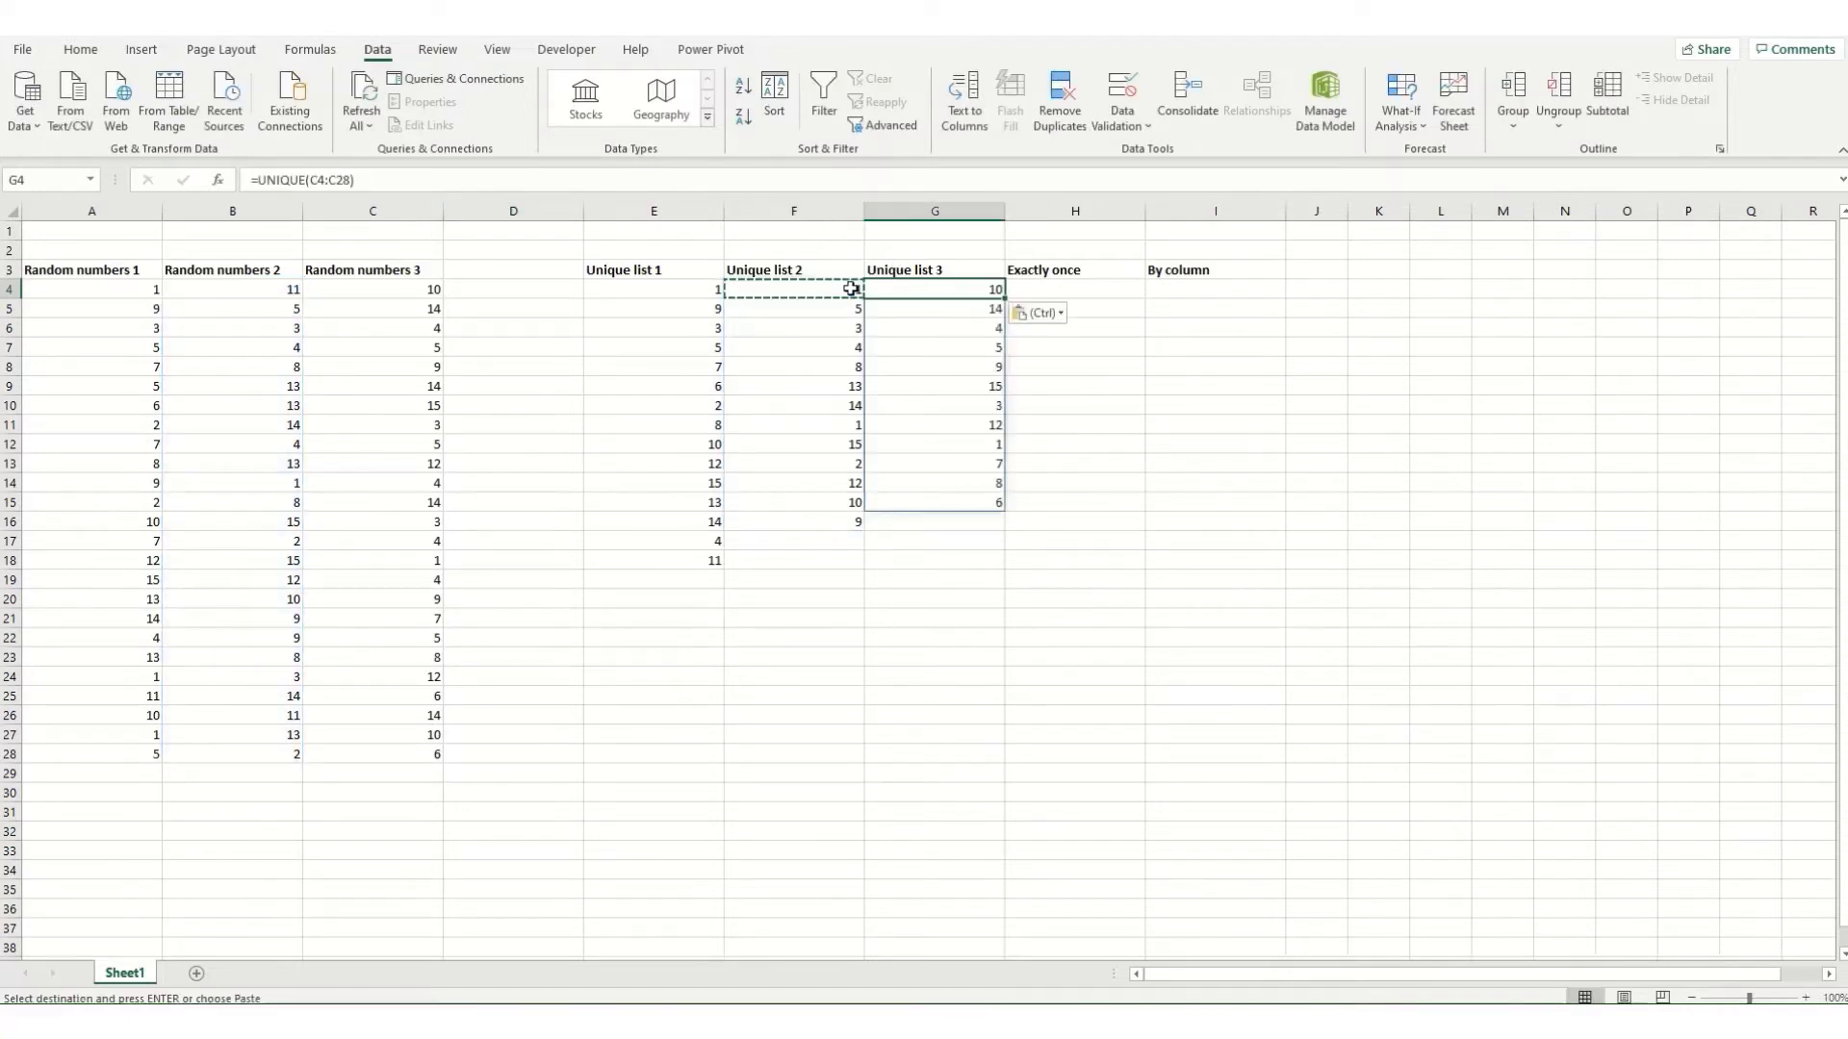
{"action": "left_click", "coordinate": [677, 294]}
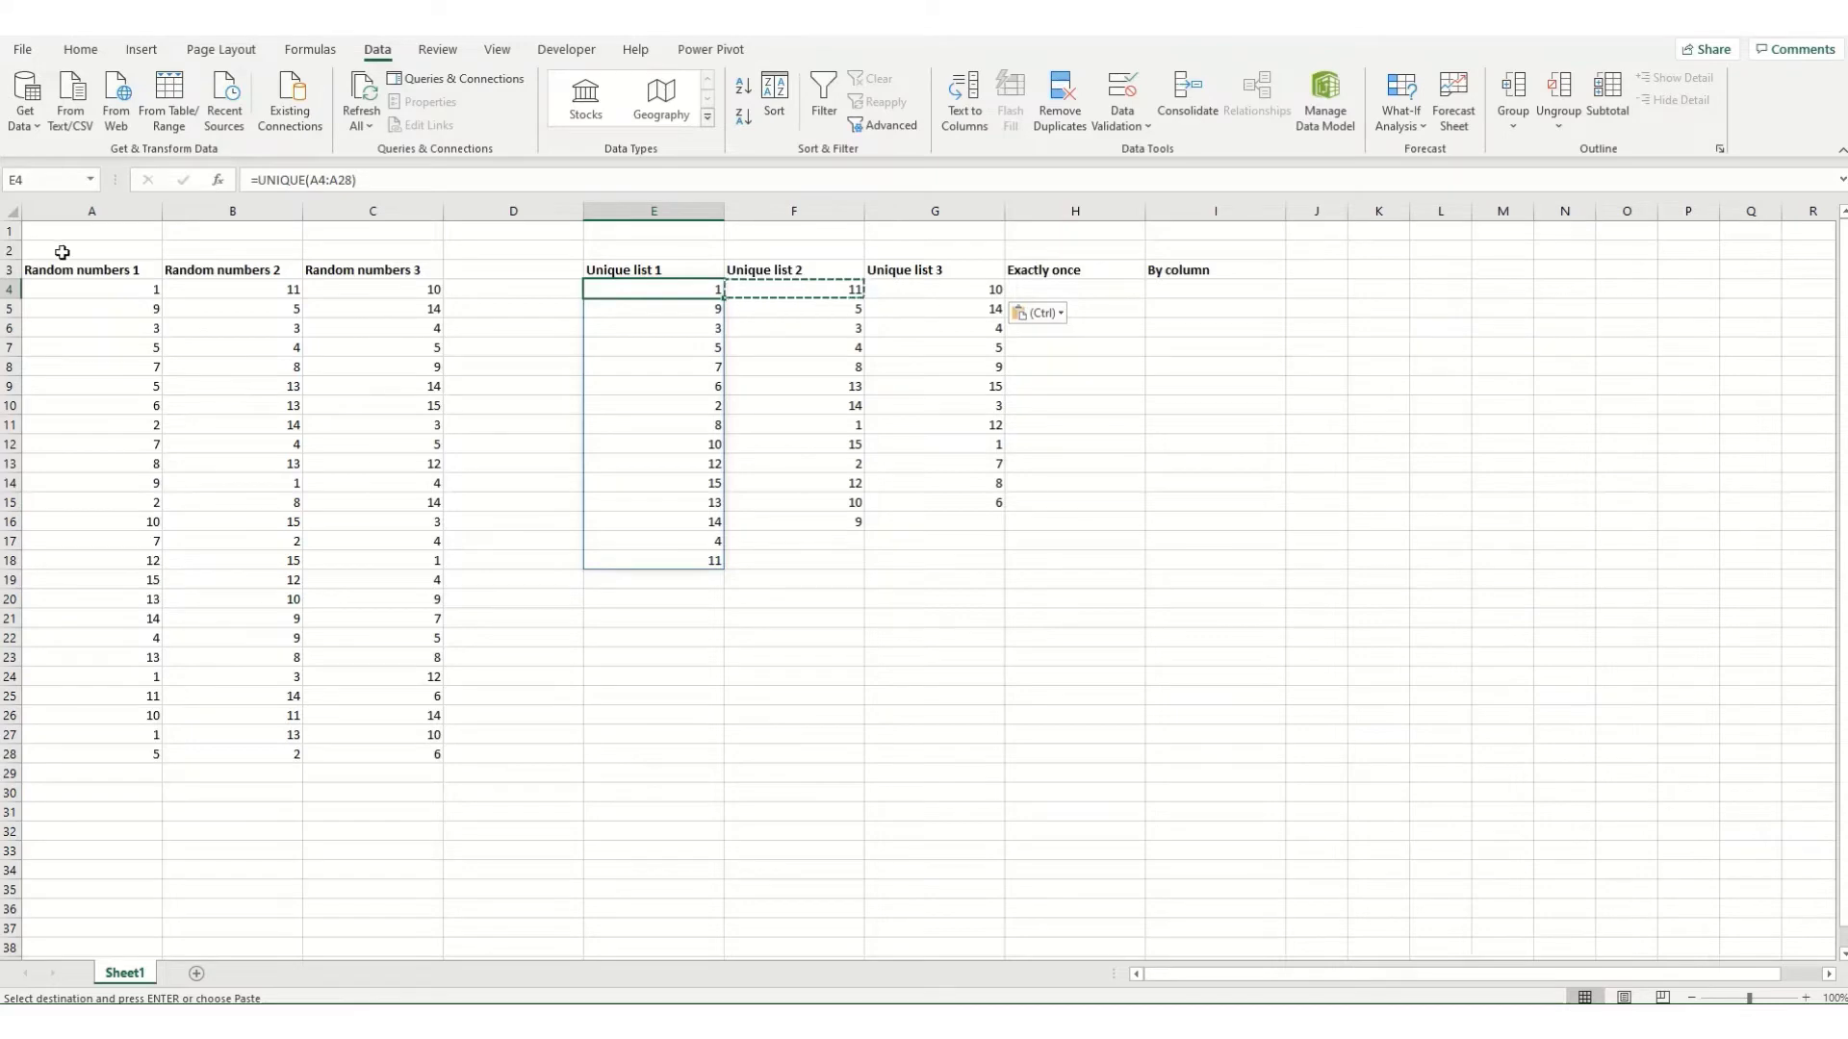
Step: Sort A3:A28 smallest to largest, continuing with the current selection only
{"action": "left_click_drag", "start_coordinate": [62, 270], "coordinate": [83, 754]}
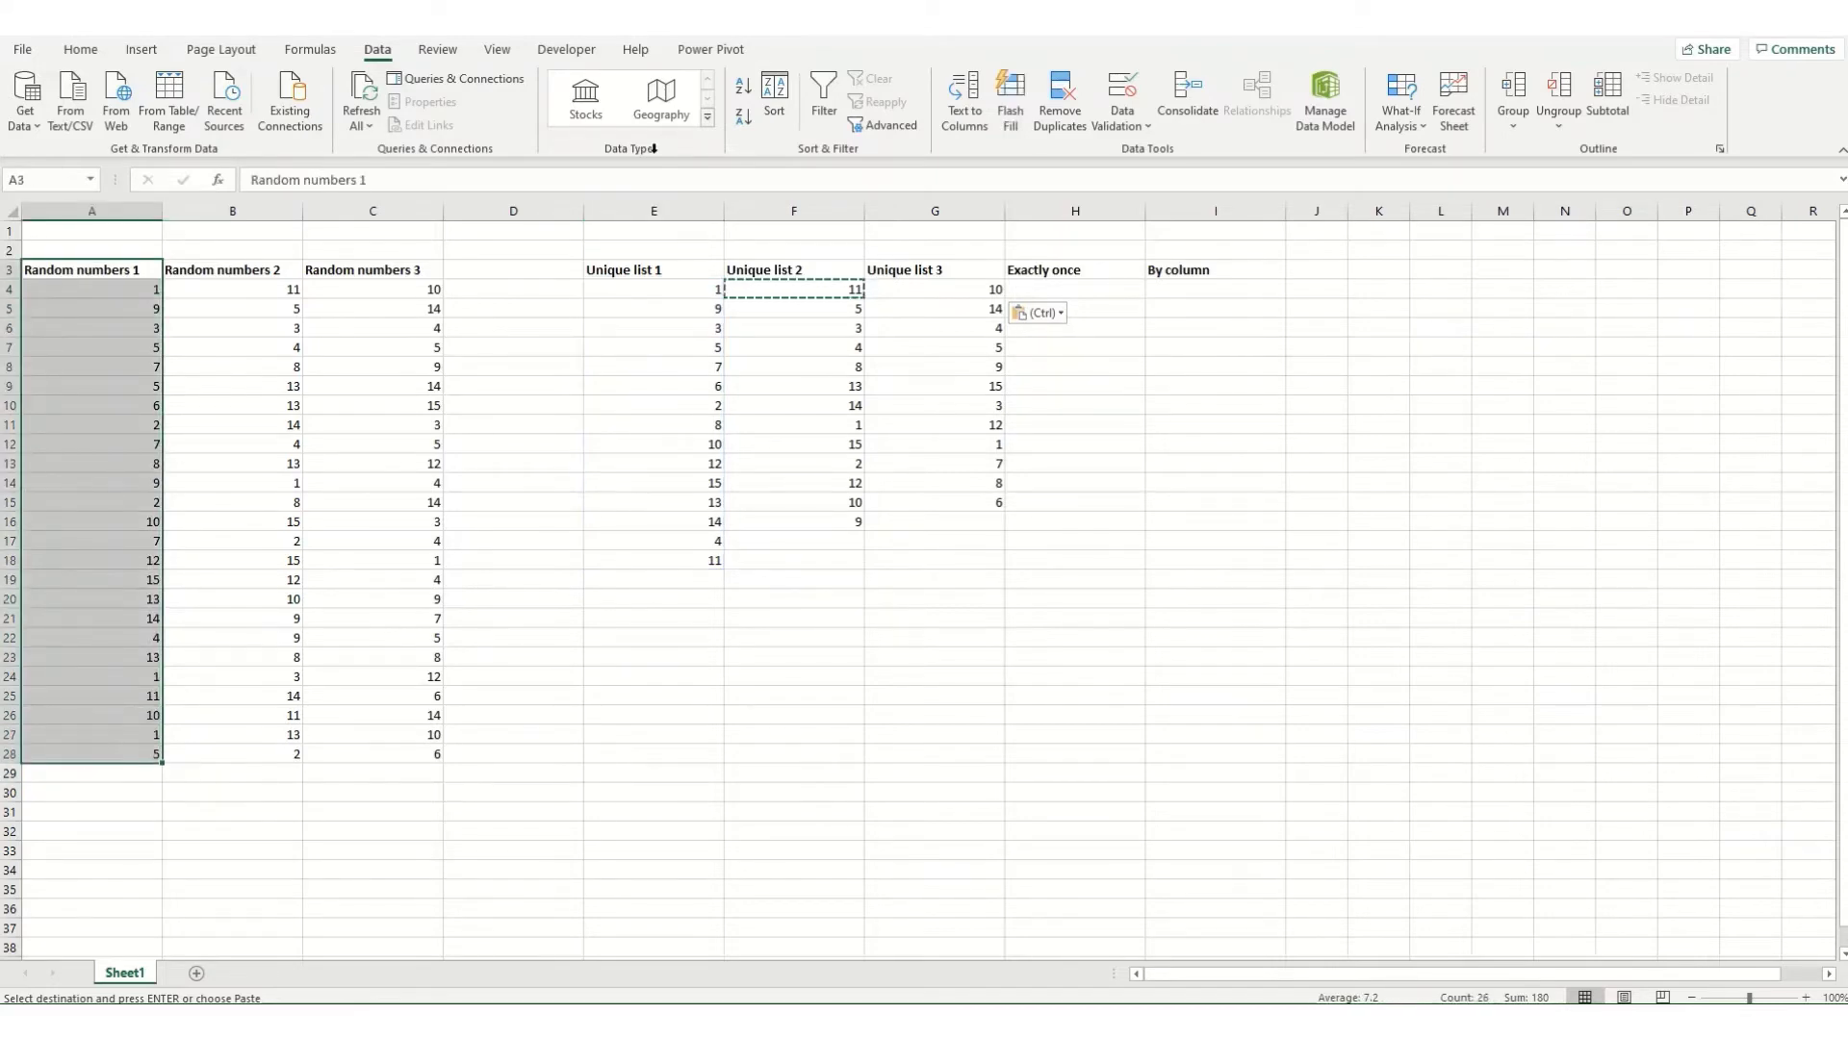
{"action": "left_click", "coordinate": [743, 85]}
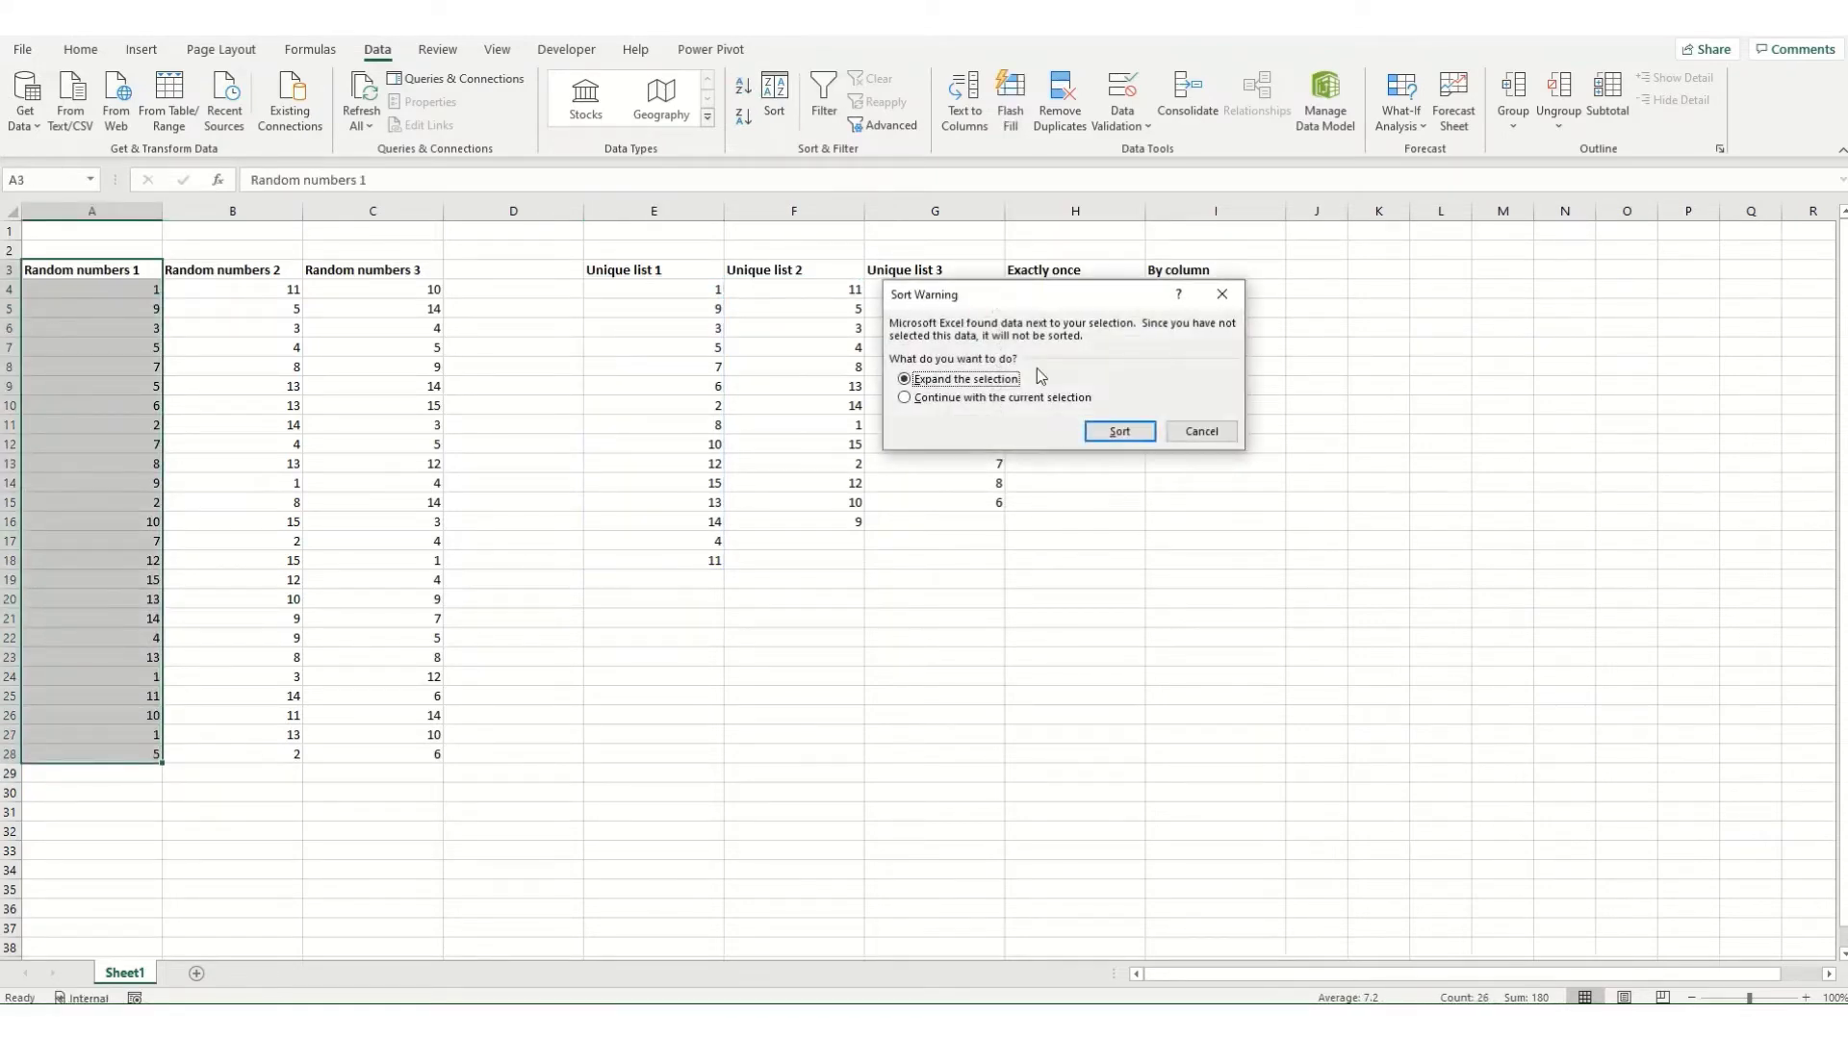
{"action": "left_click", "coordinate": [982, 399]}
{"action": "left_click", "coordinate": [1119, 432]}
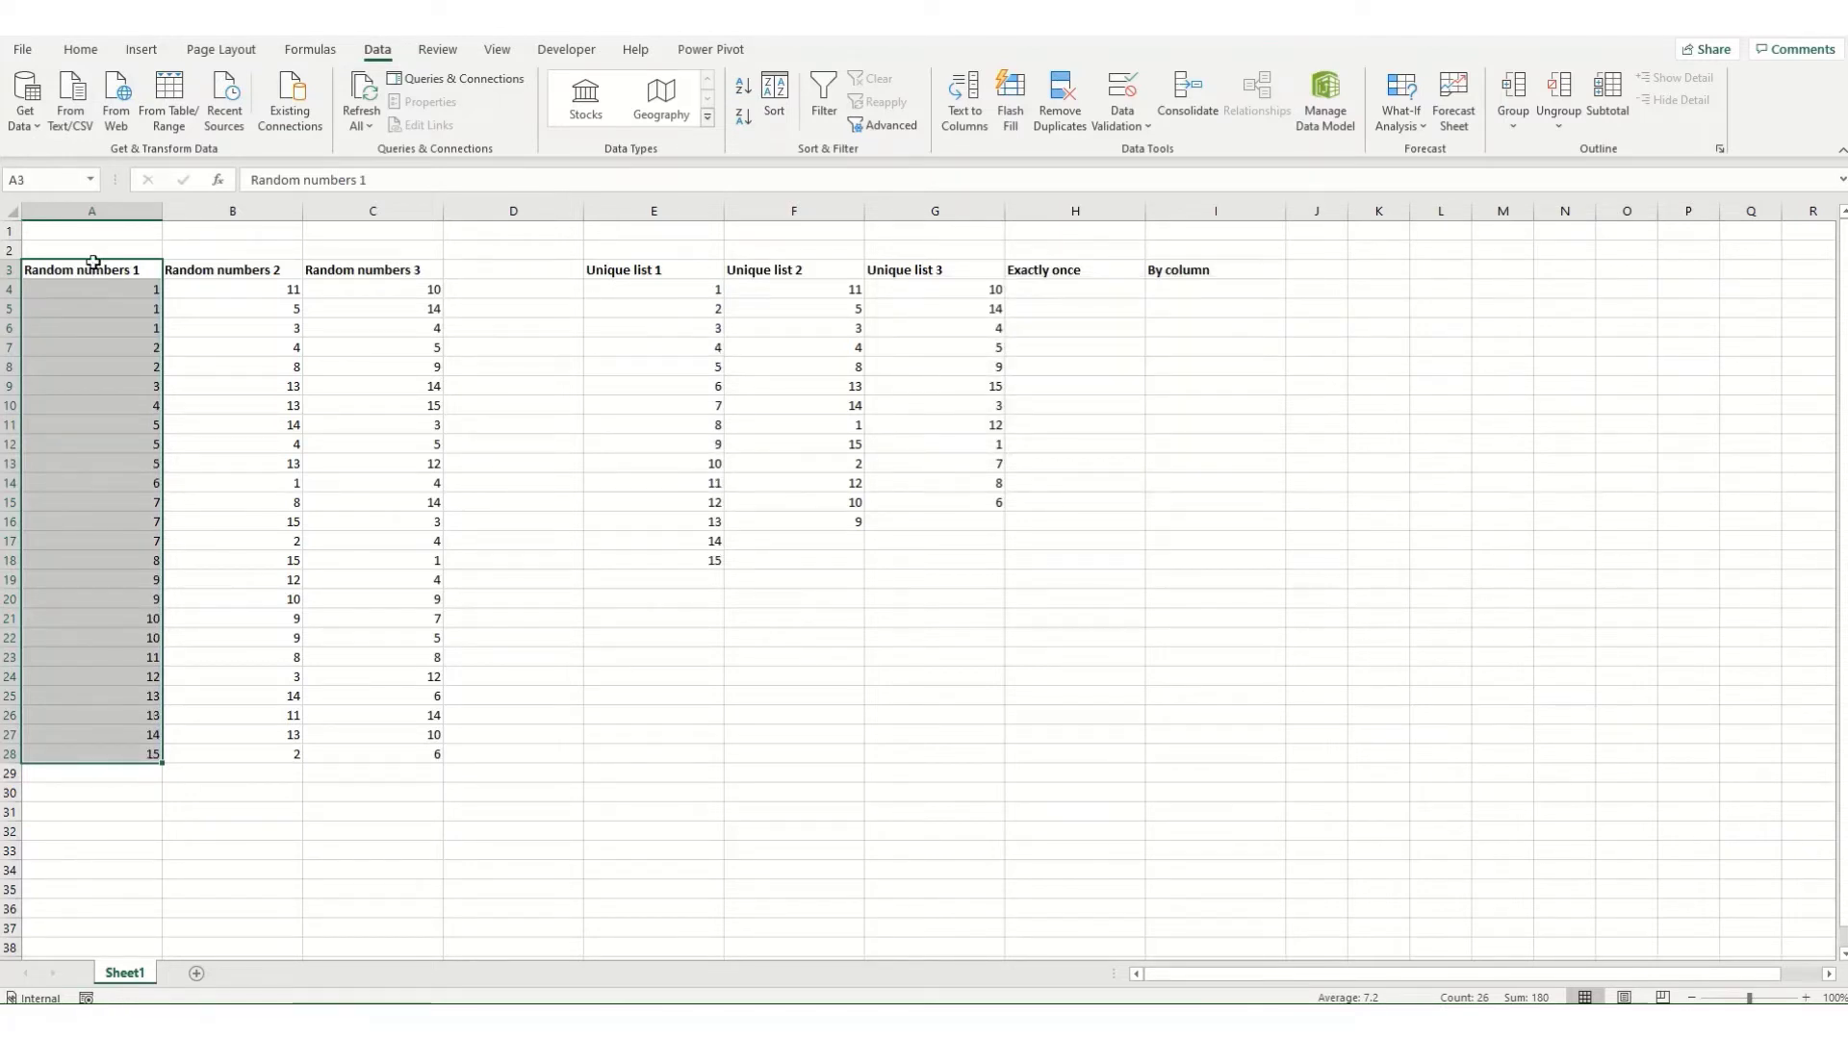
Step: Change F4's formula to =SORT(UNIQUE(B4:B28))
{"action": "left_click", "coordinate": [775, 290]}
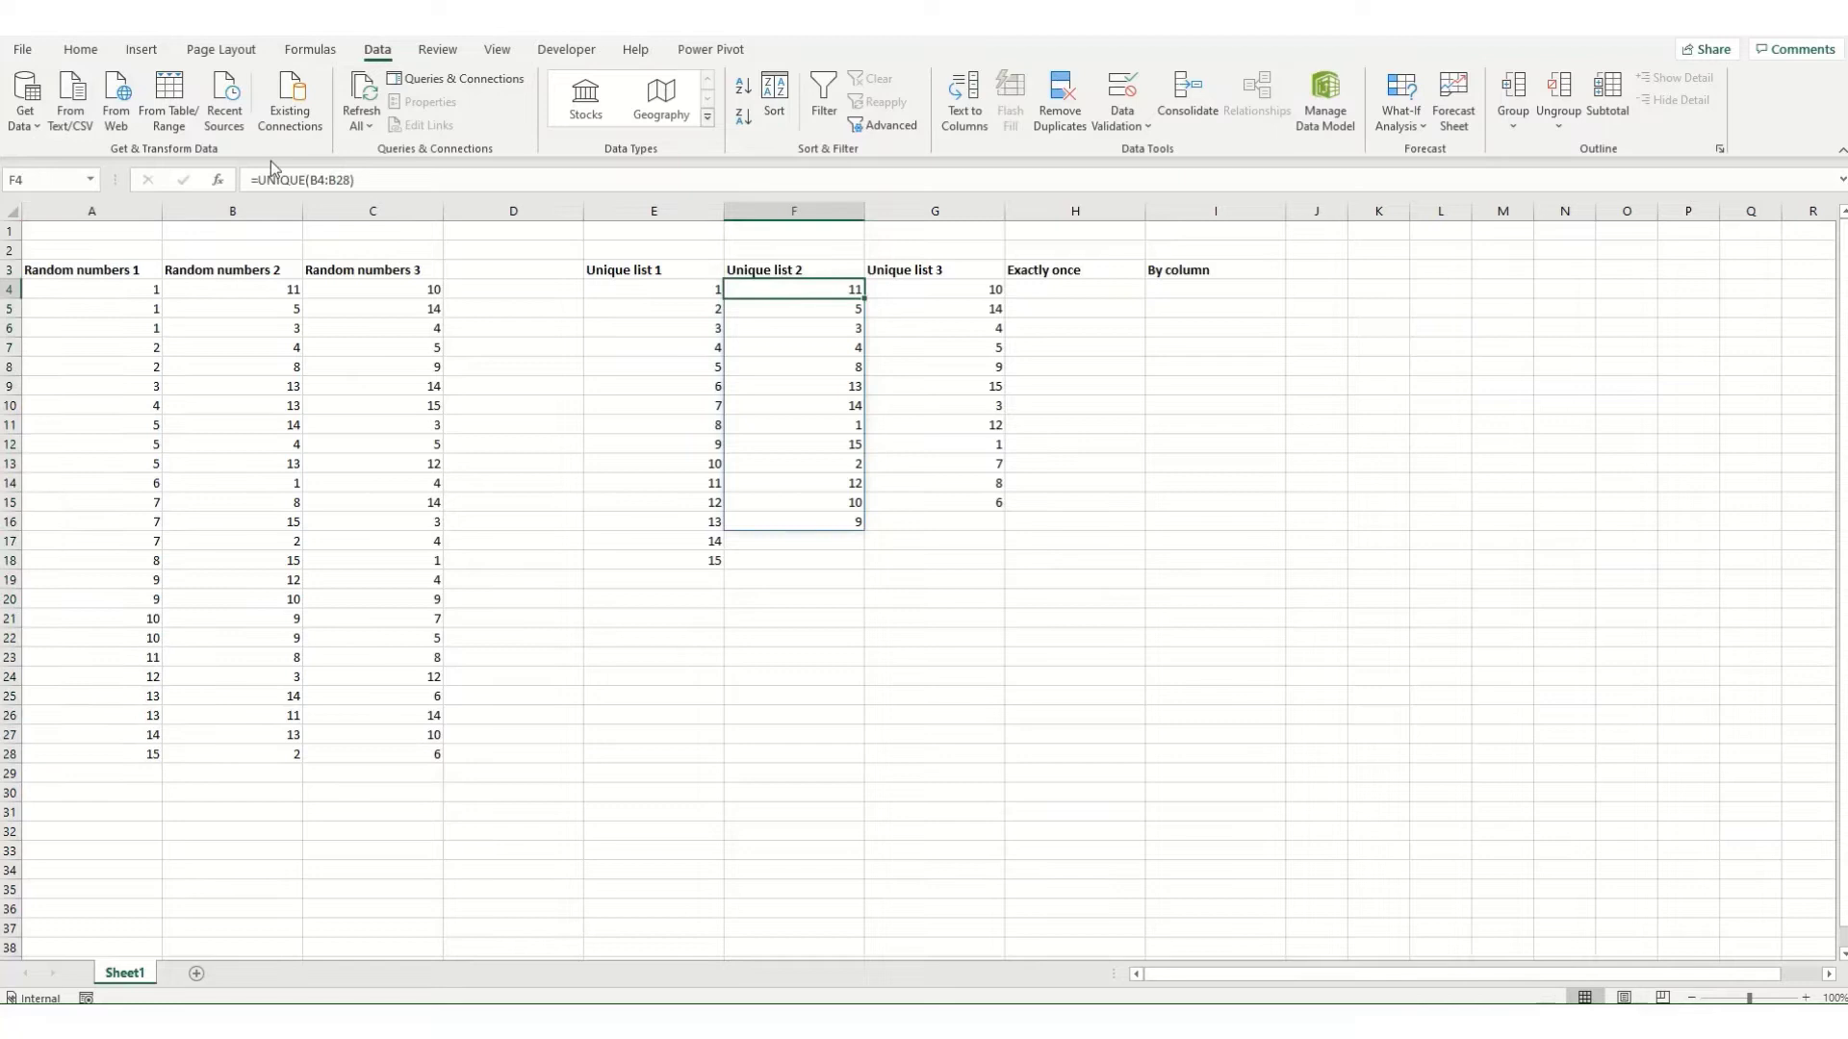
{"action": "left_click", "coordinate": [258, 180]}
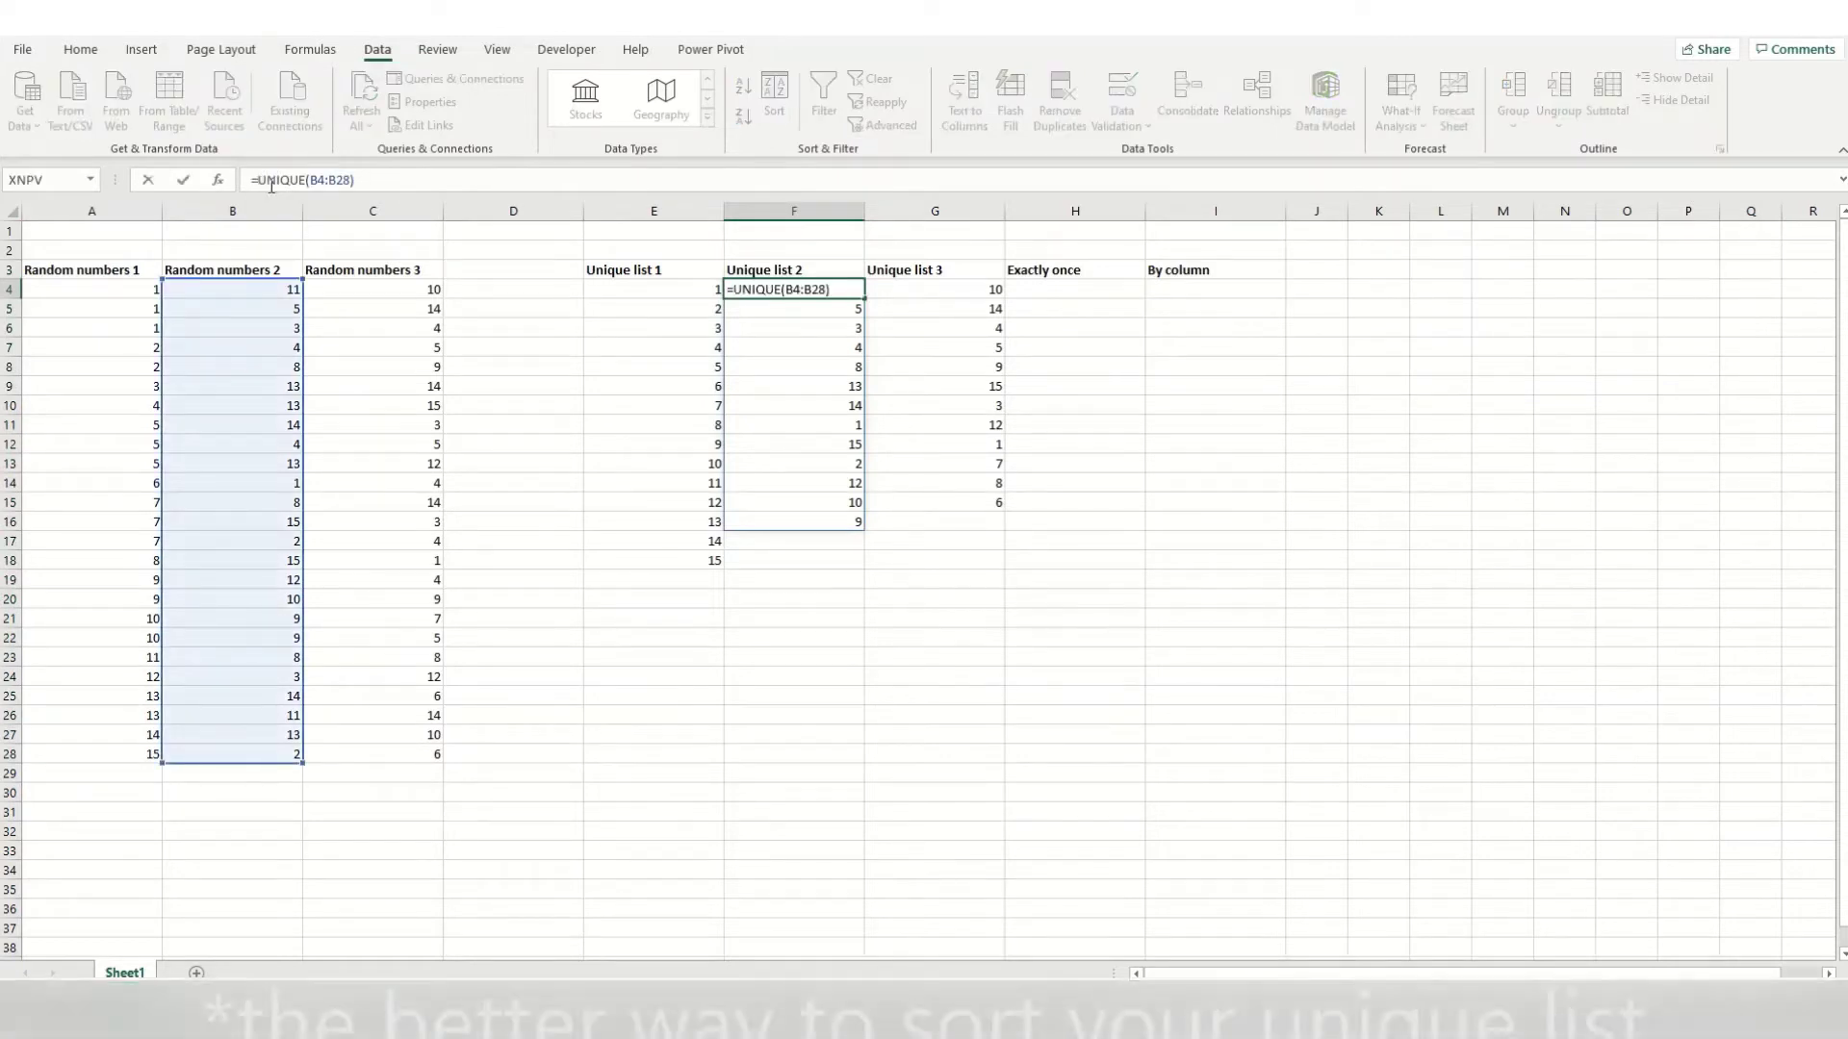
{"action": "type", "text": "sort"}
{"action": "key", "text": "Tab"}
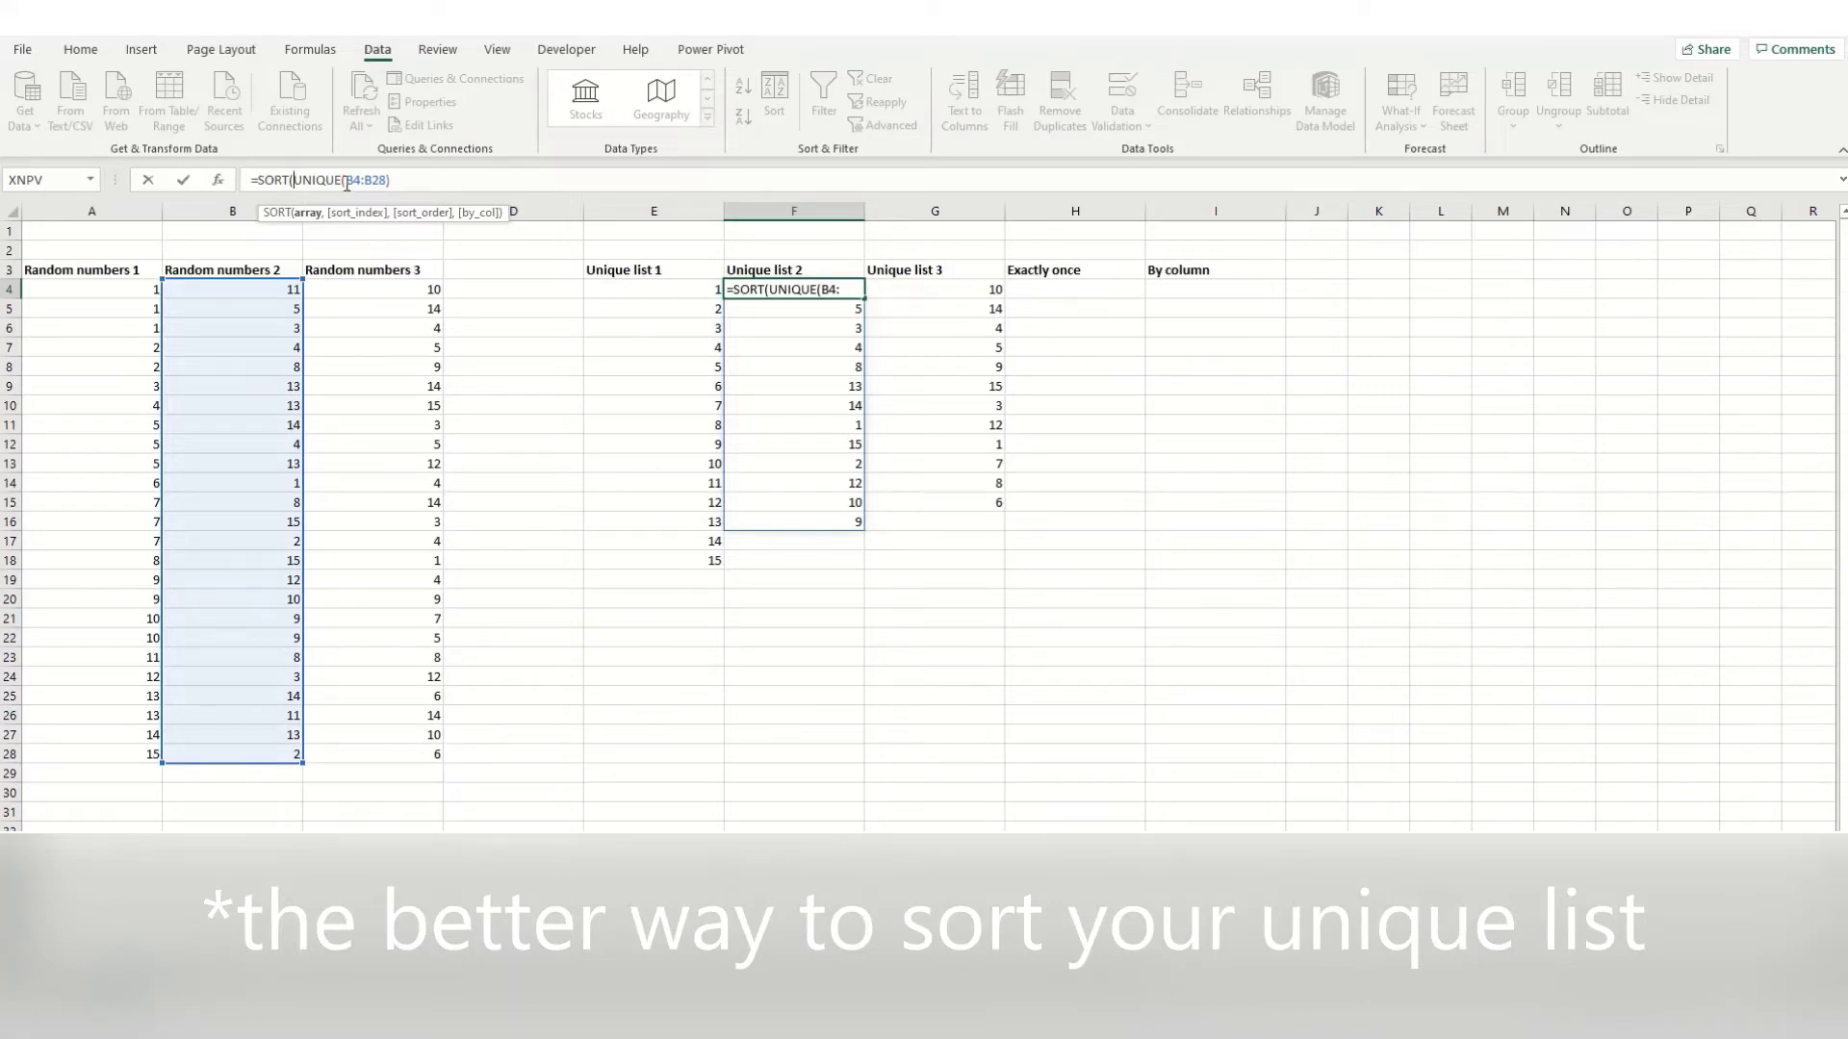
{"action": "type", "text": ")"}
{"action": "key", "text": "Return"}
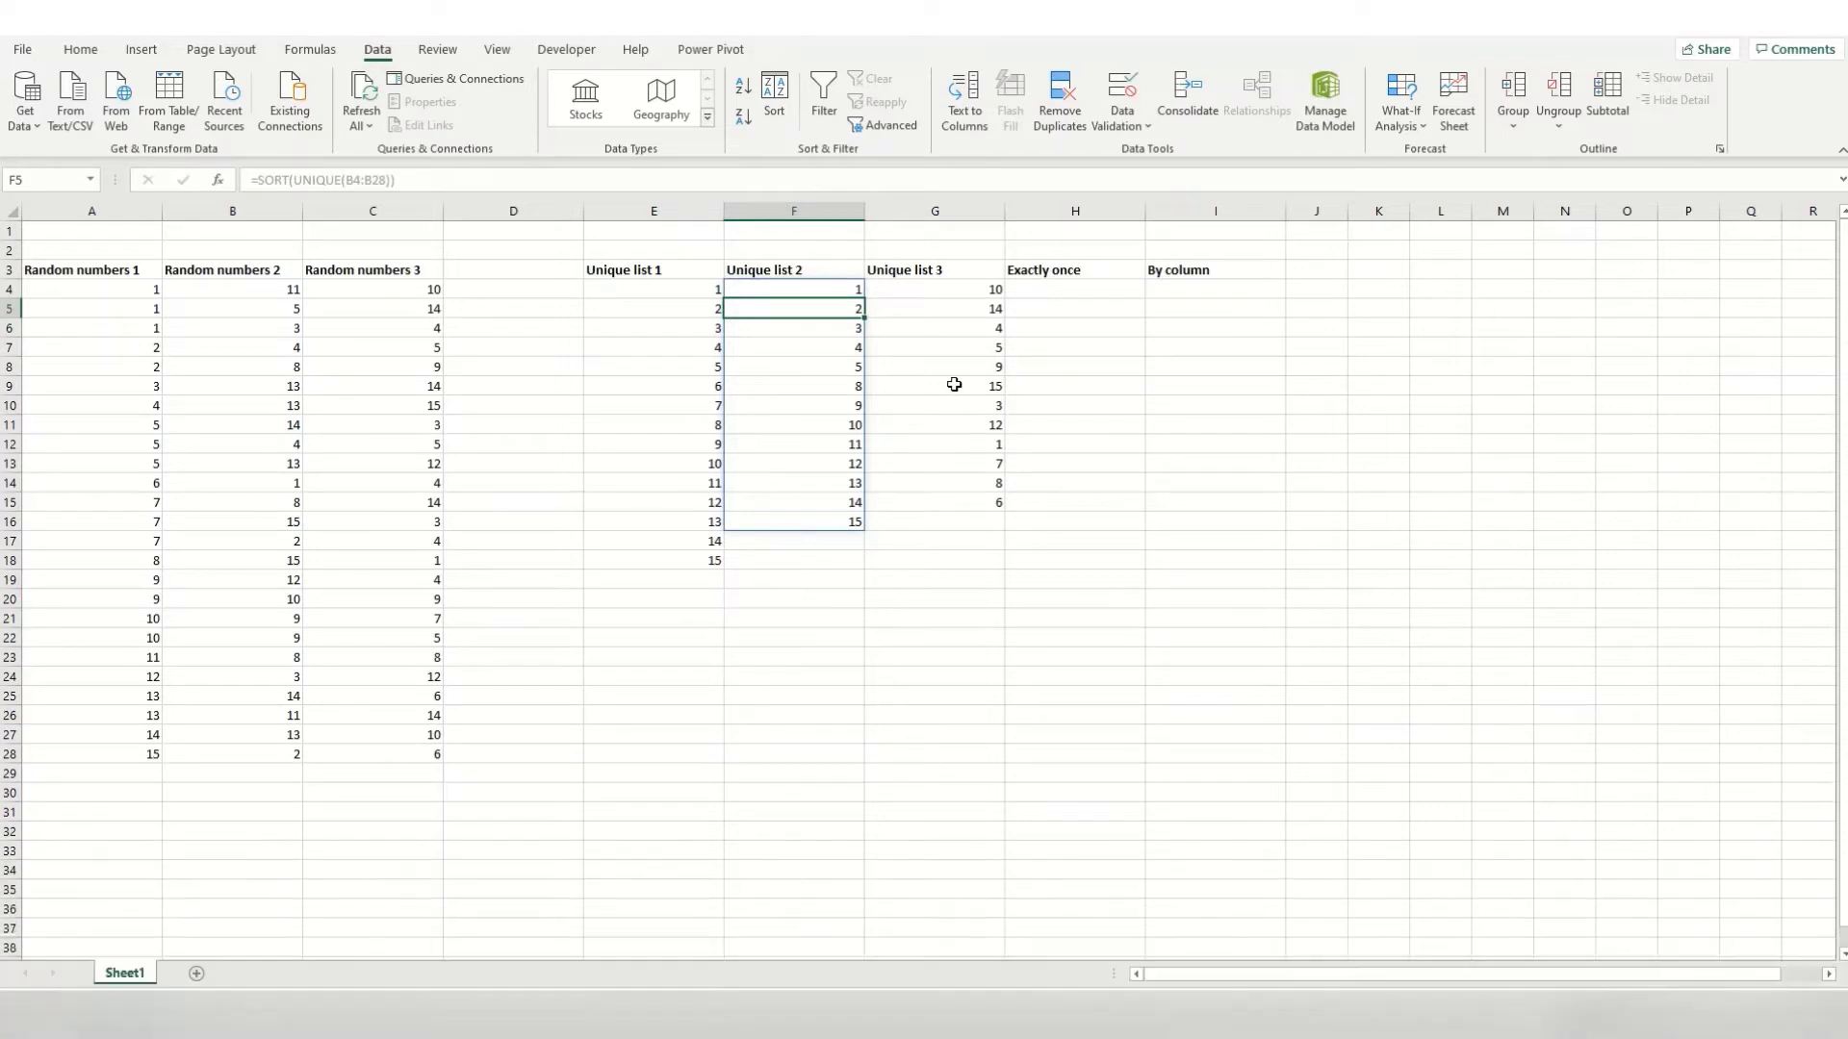
Step: Enter =UNIQUE(B4:B28,,TRUE) in H4 to list values appearing exactly once
{"action": "left_click", "coordinate": [1046, 288]}
{"action": "type", "text": "="}
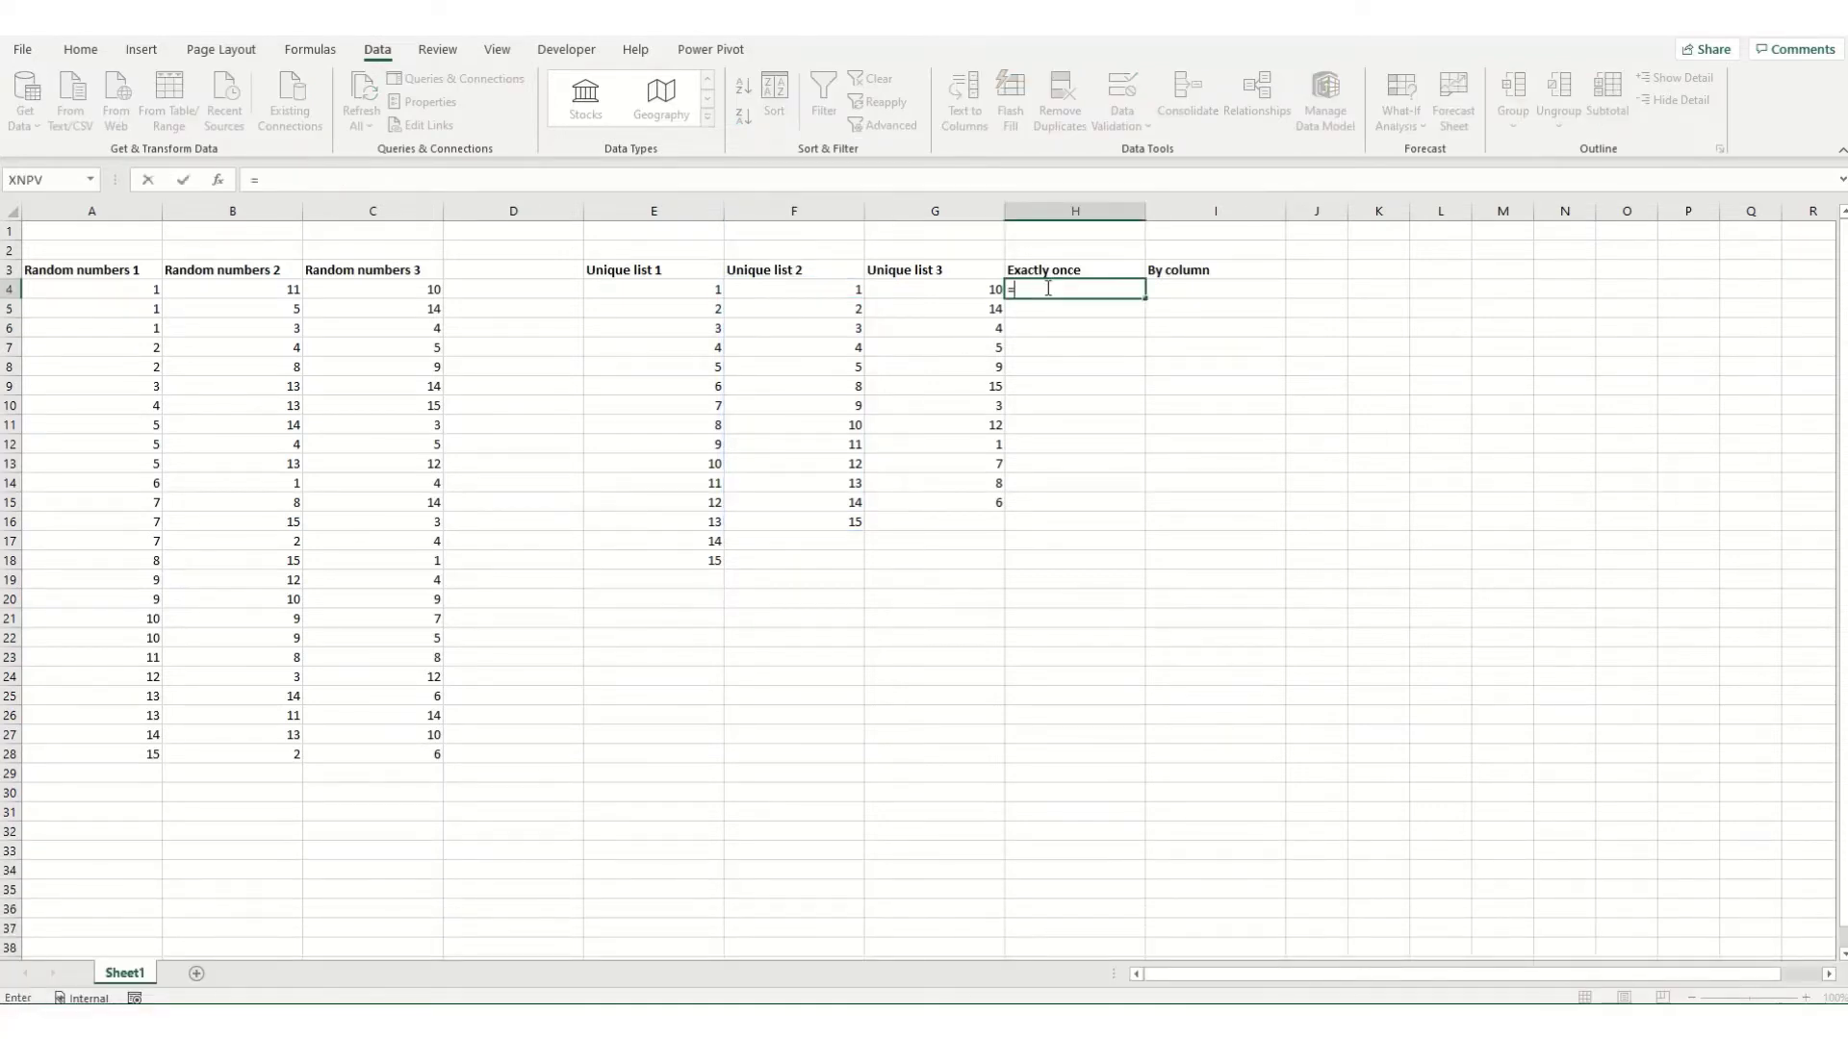
{"action": "type", "text": "uni"}
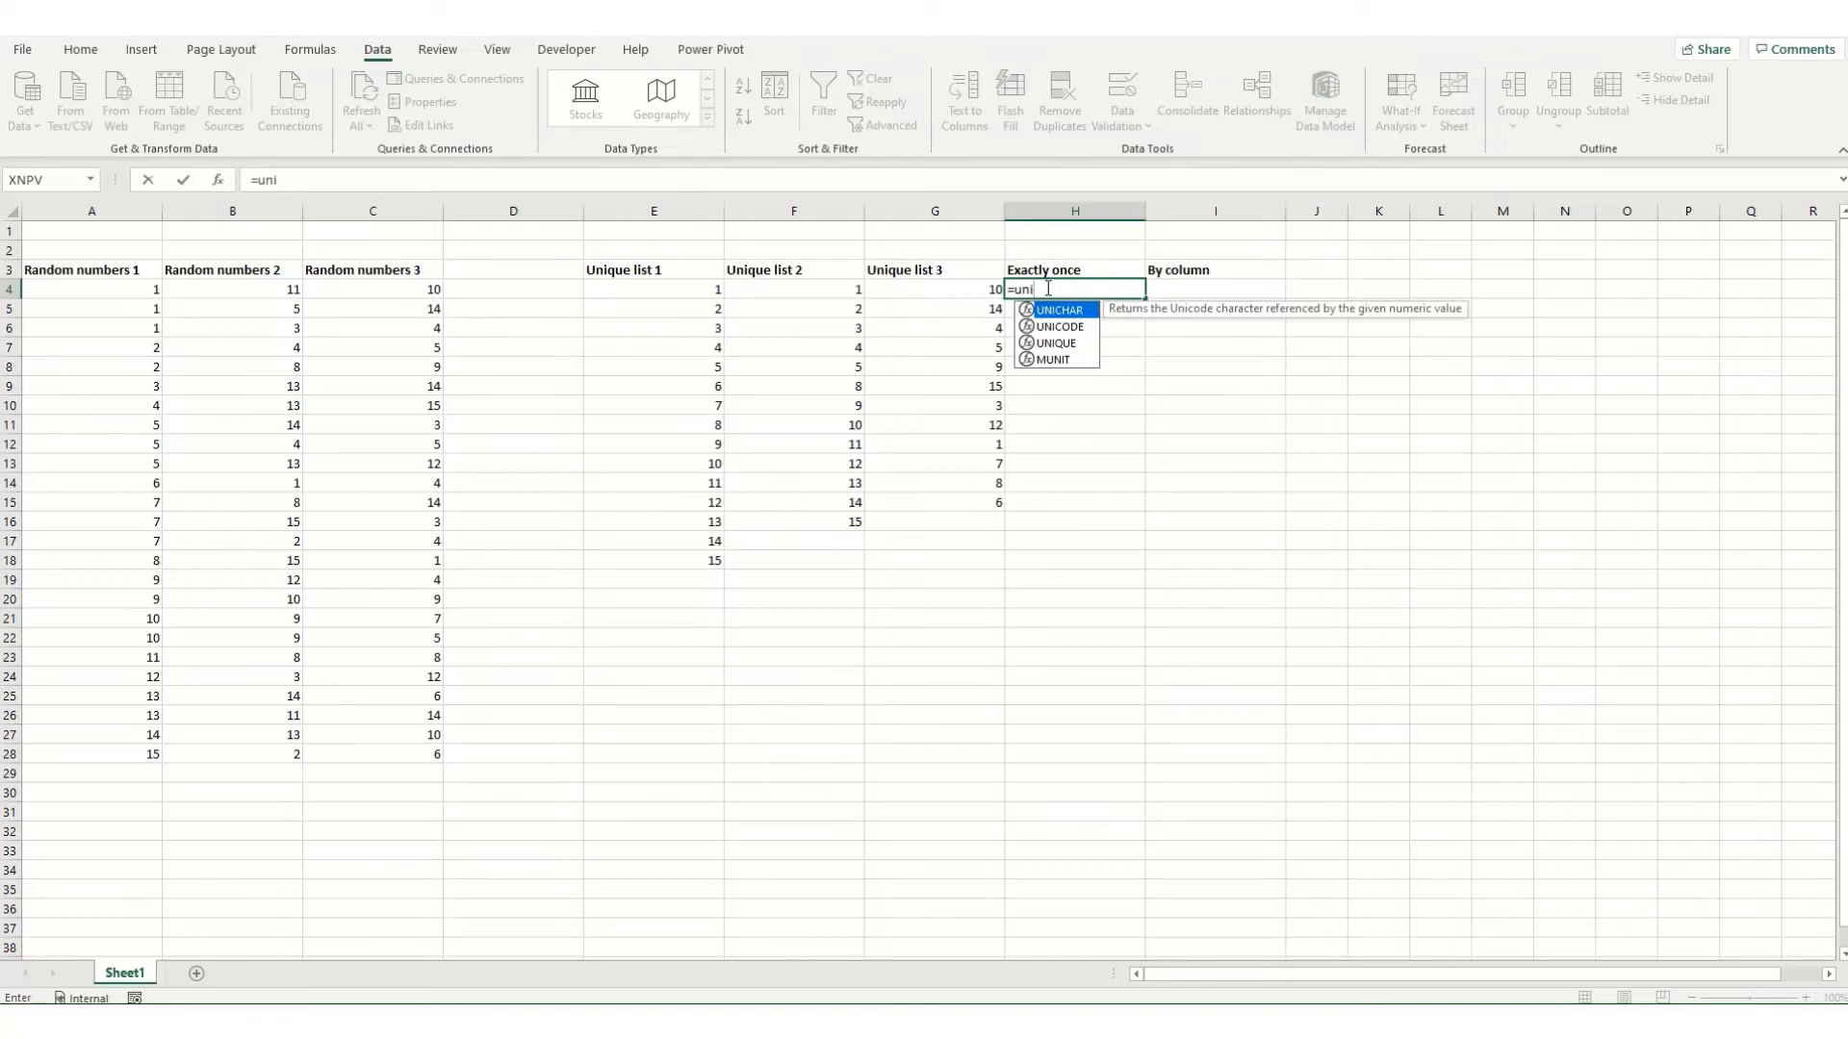
{"action": "key", "text": "Down"}
{"action": "key", "text": "Down"}
{"action": "key", "text": "Tab"}
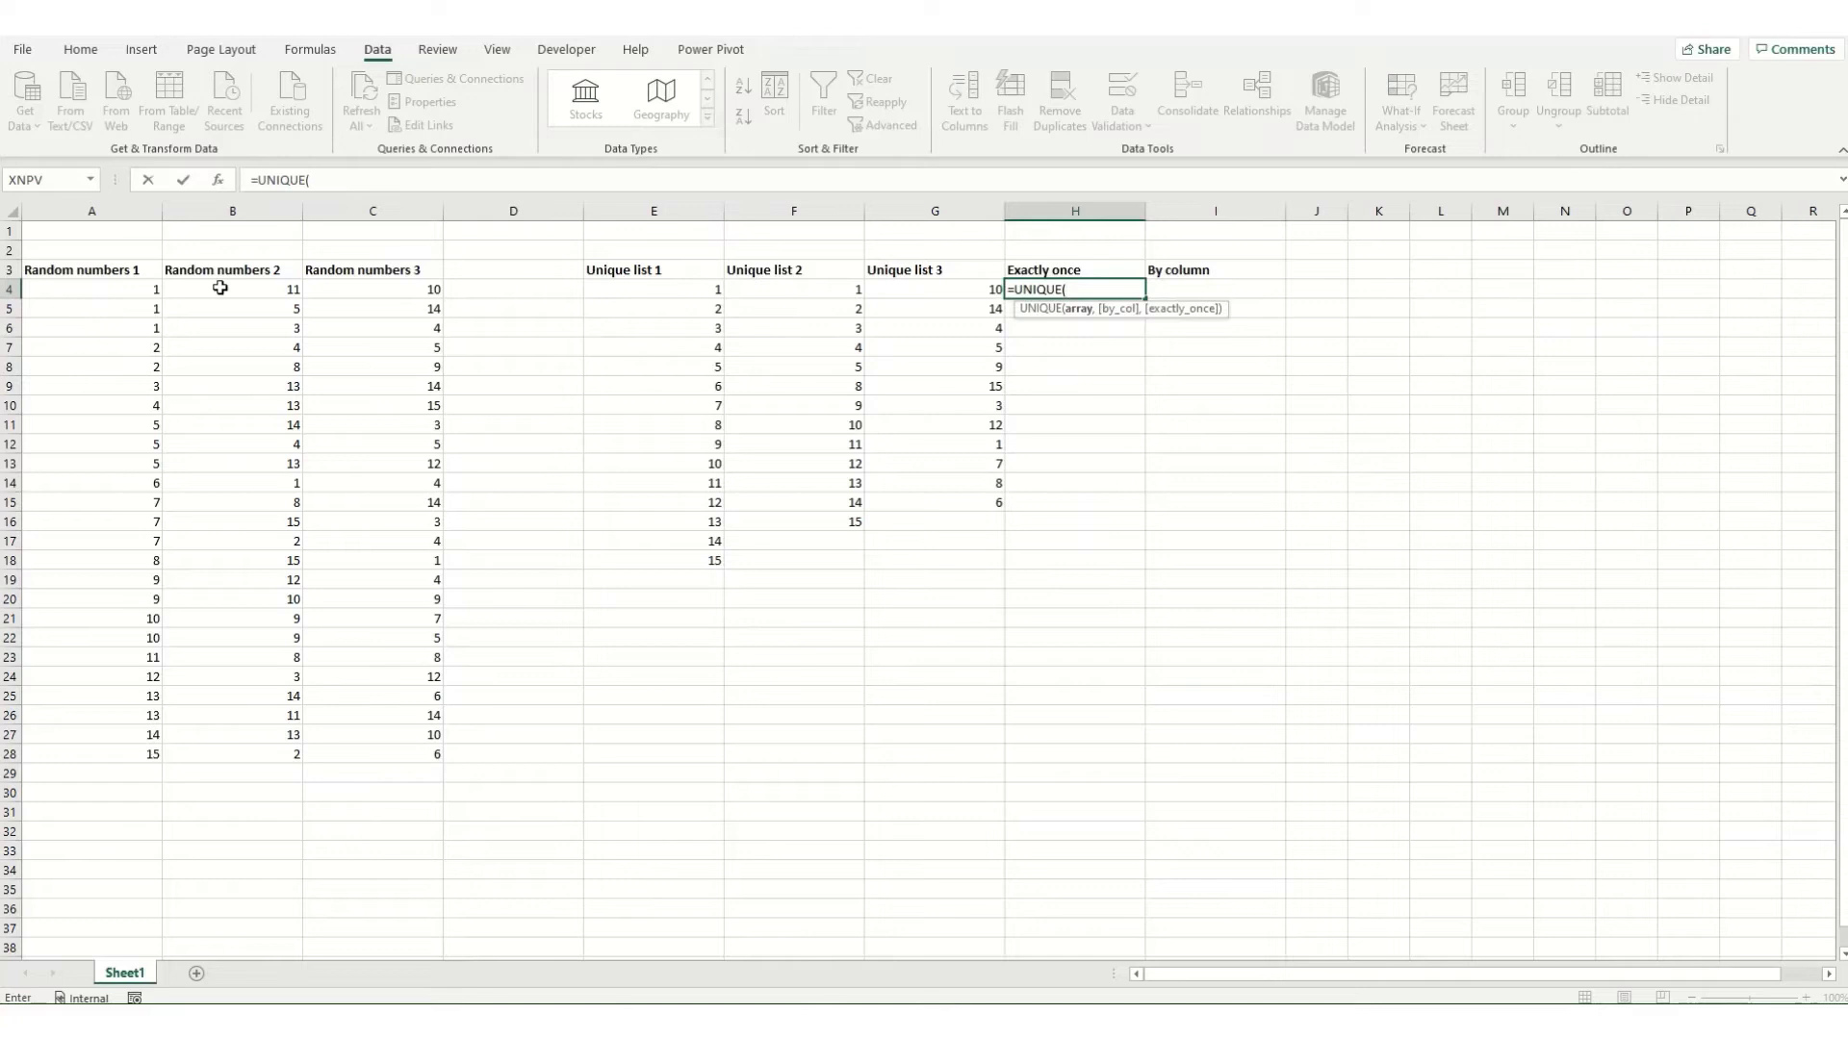
{"action": "left_click_drag", "start_coordinate": [221, 288], "coordinate": [231, 752]}
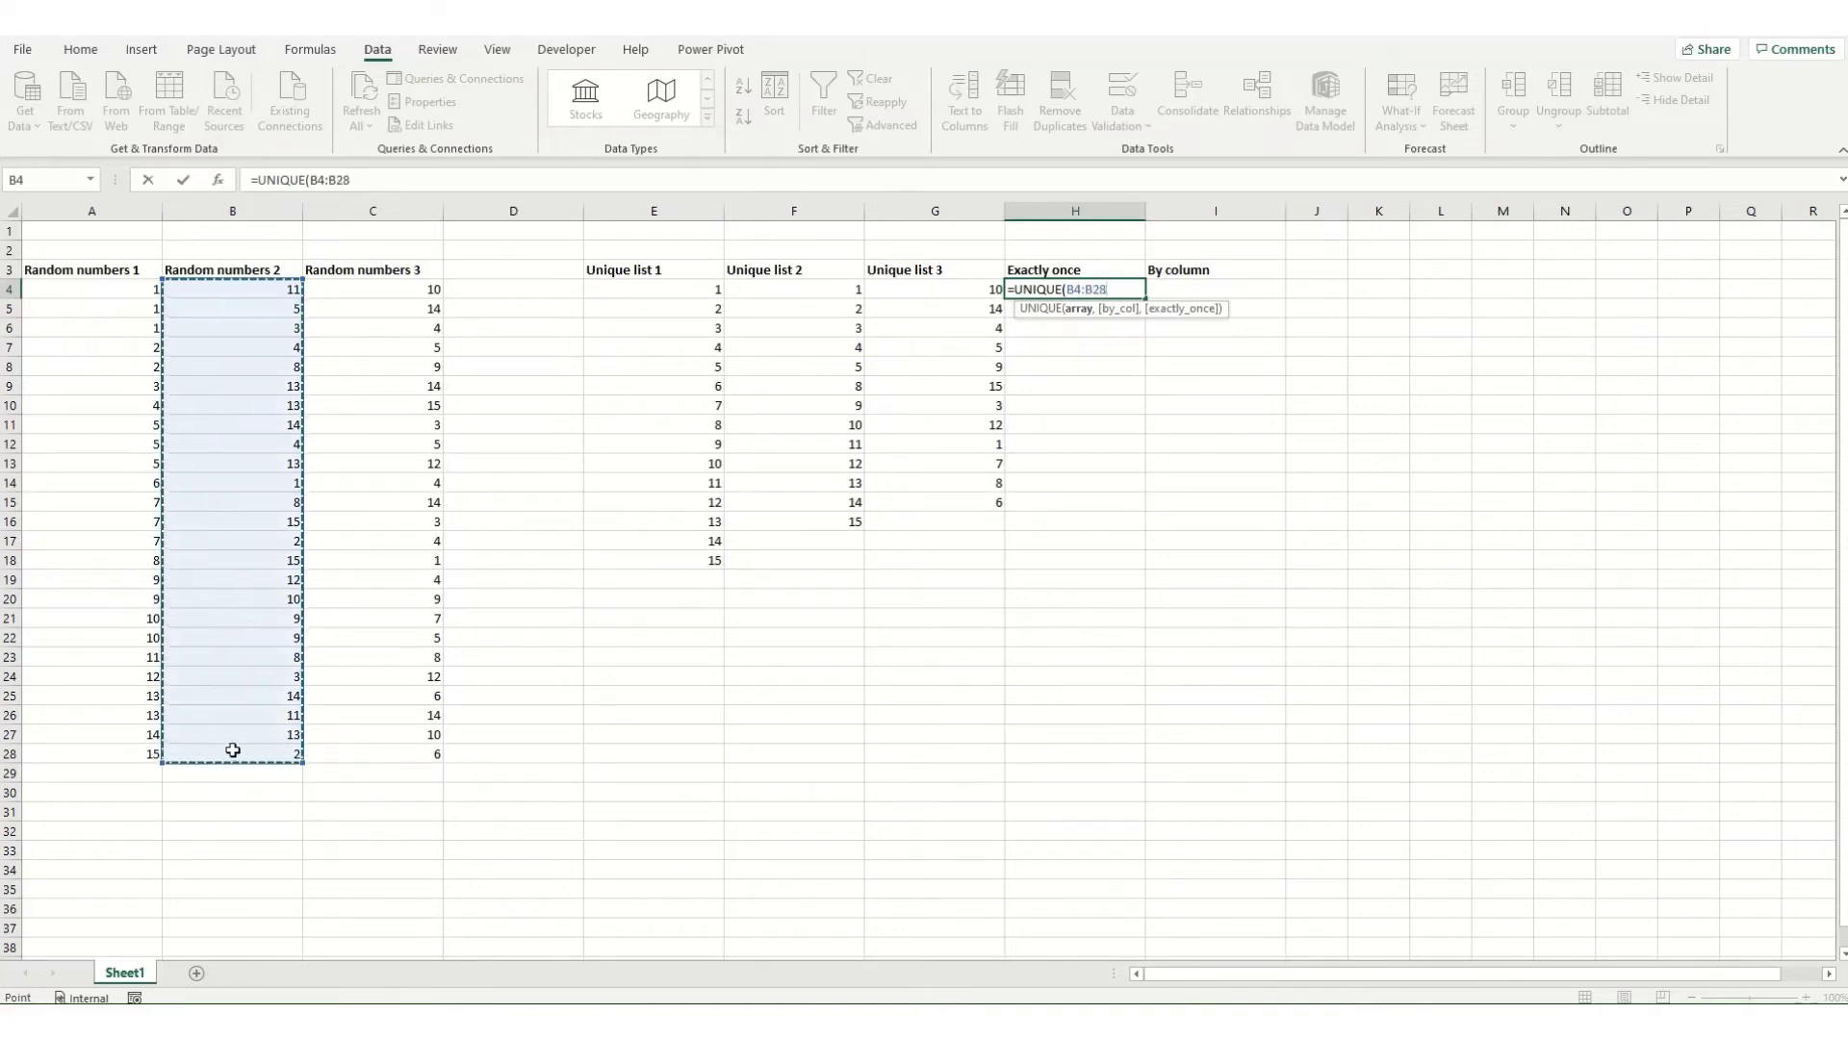
{"action": "type", "text": ","}
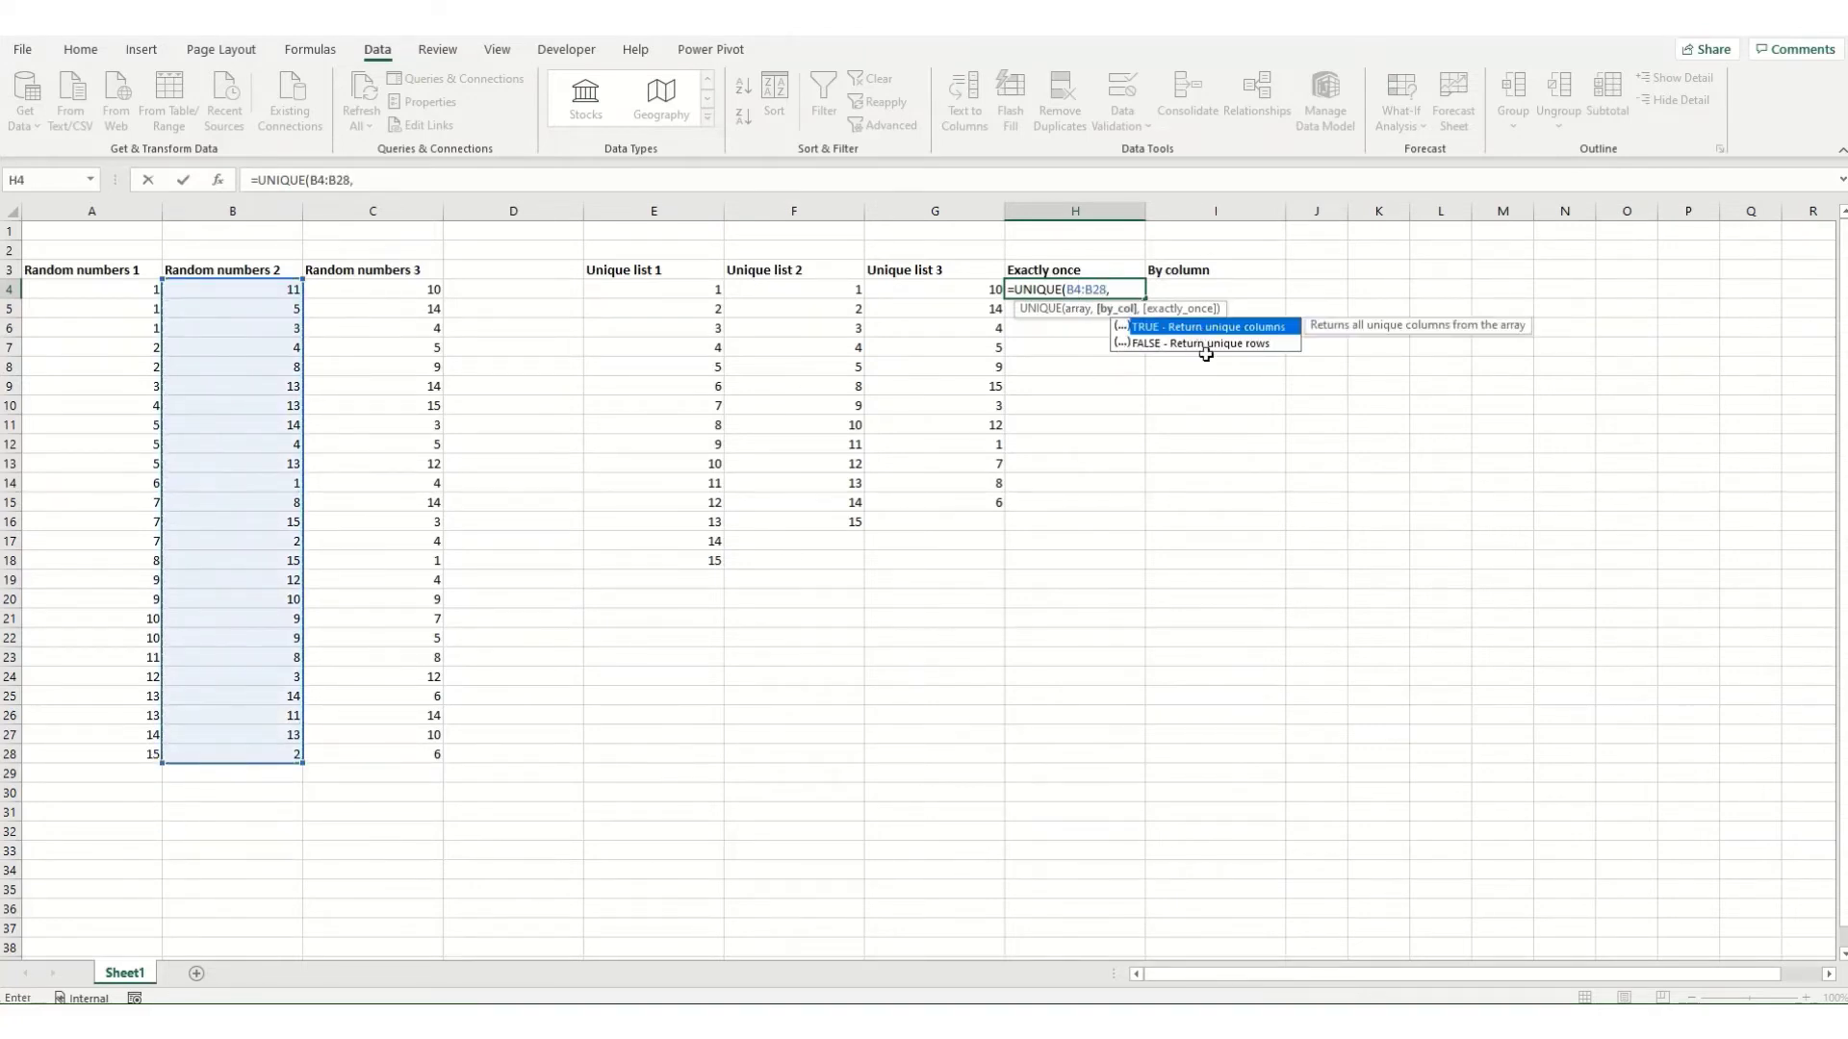
{"action": "type", "text": ","}
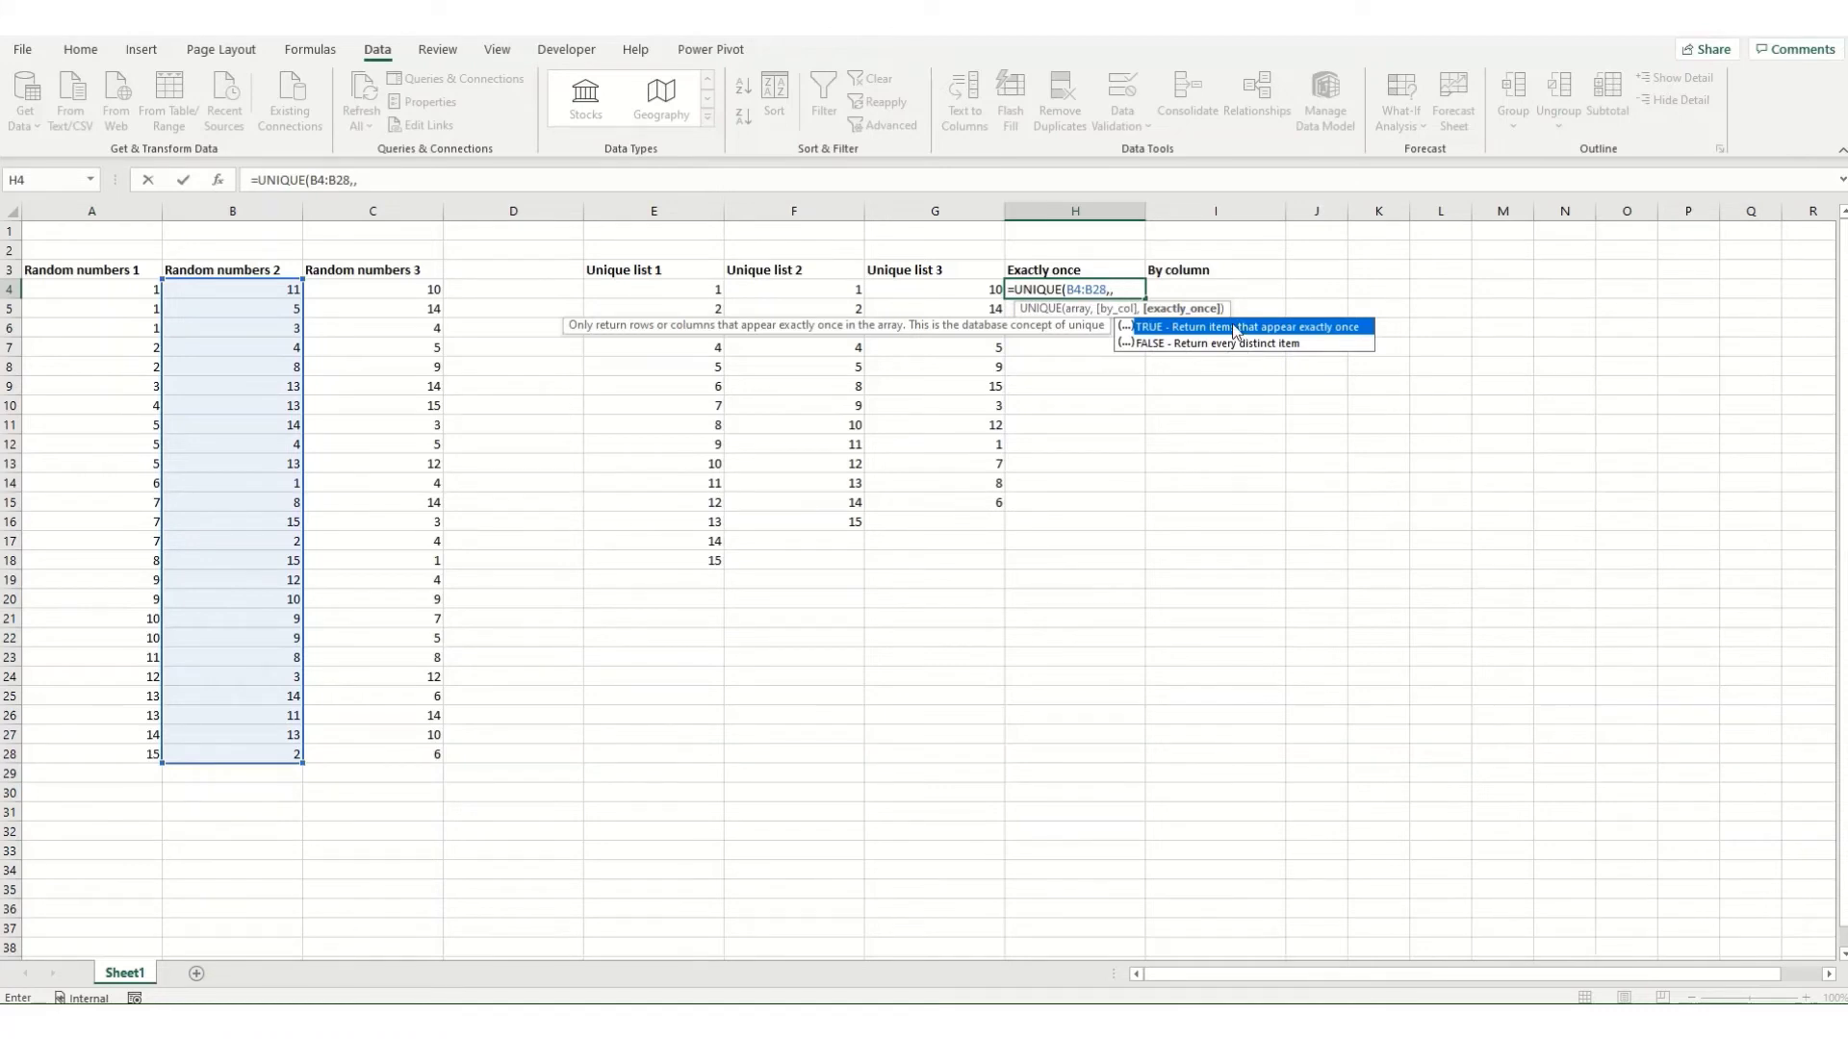
{"action": "double_click", "coordinate": [1236, 330]}
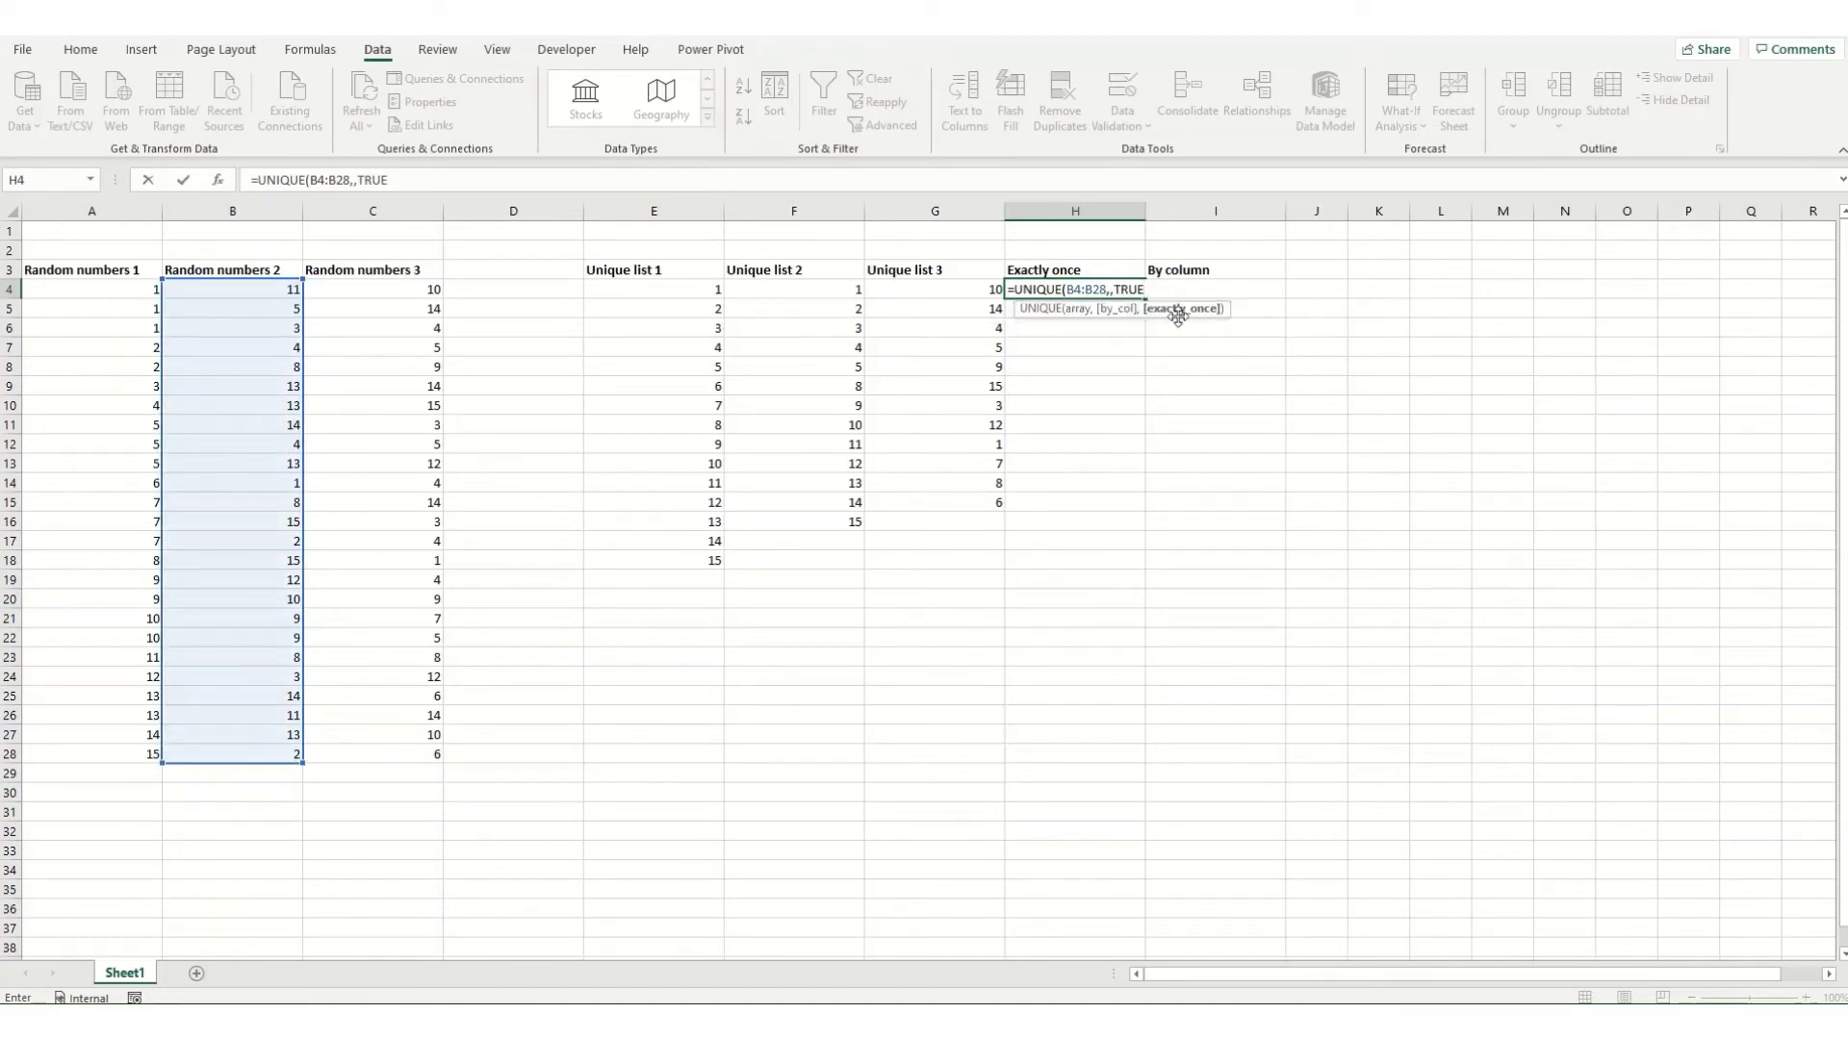
{"action": "key", "text": "Return"}
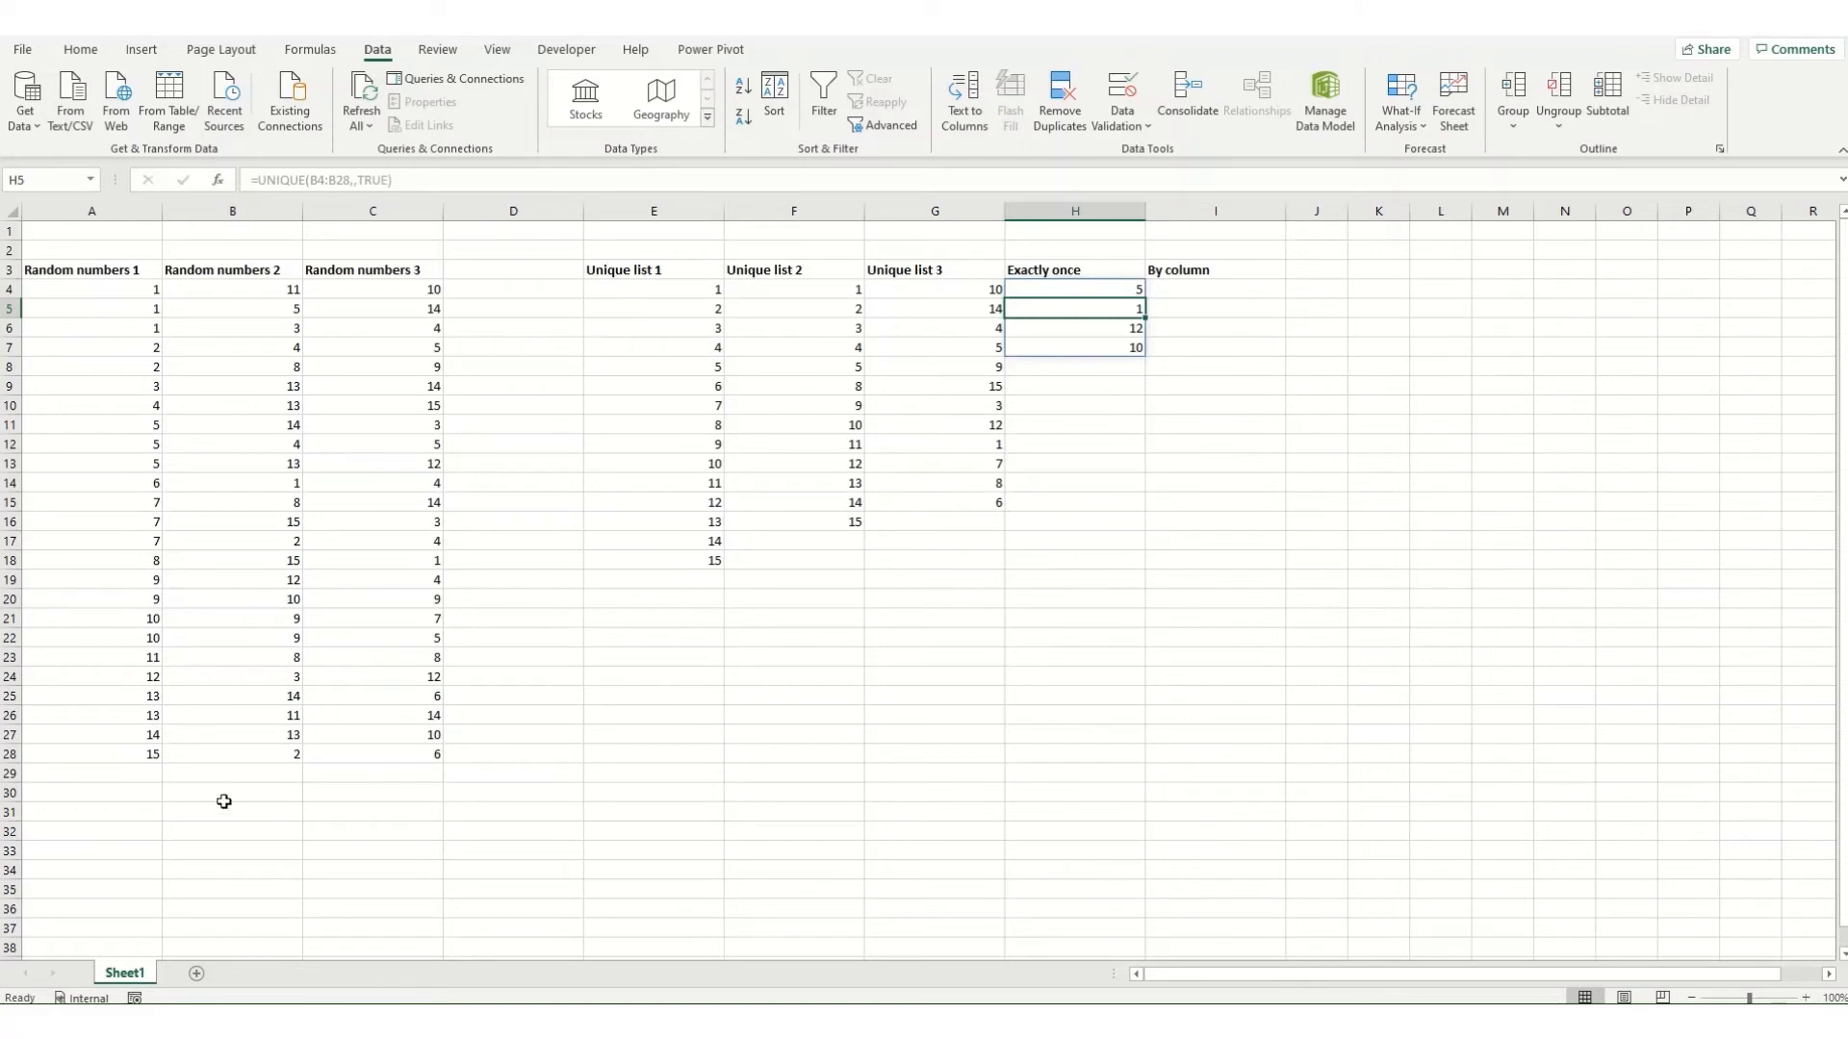
Step: Enter =UNIQUE(A20:C20,TRUE) in I4, spilling 9 and 10 across the row
{"action": "left_click", "coordinate": [1187, 289]}
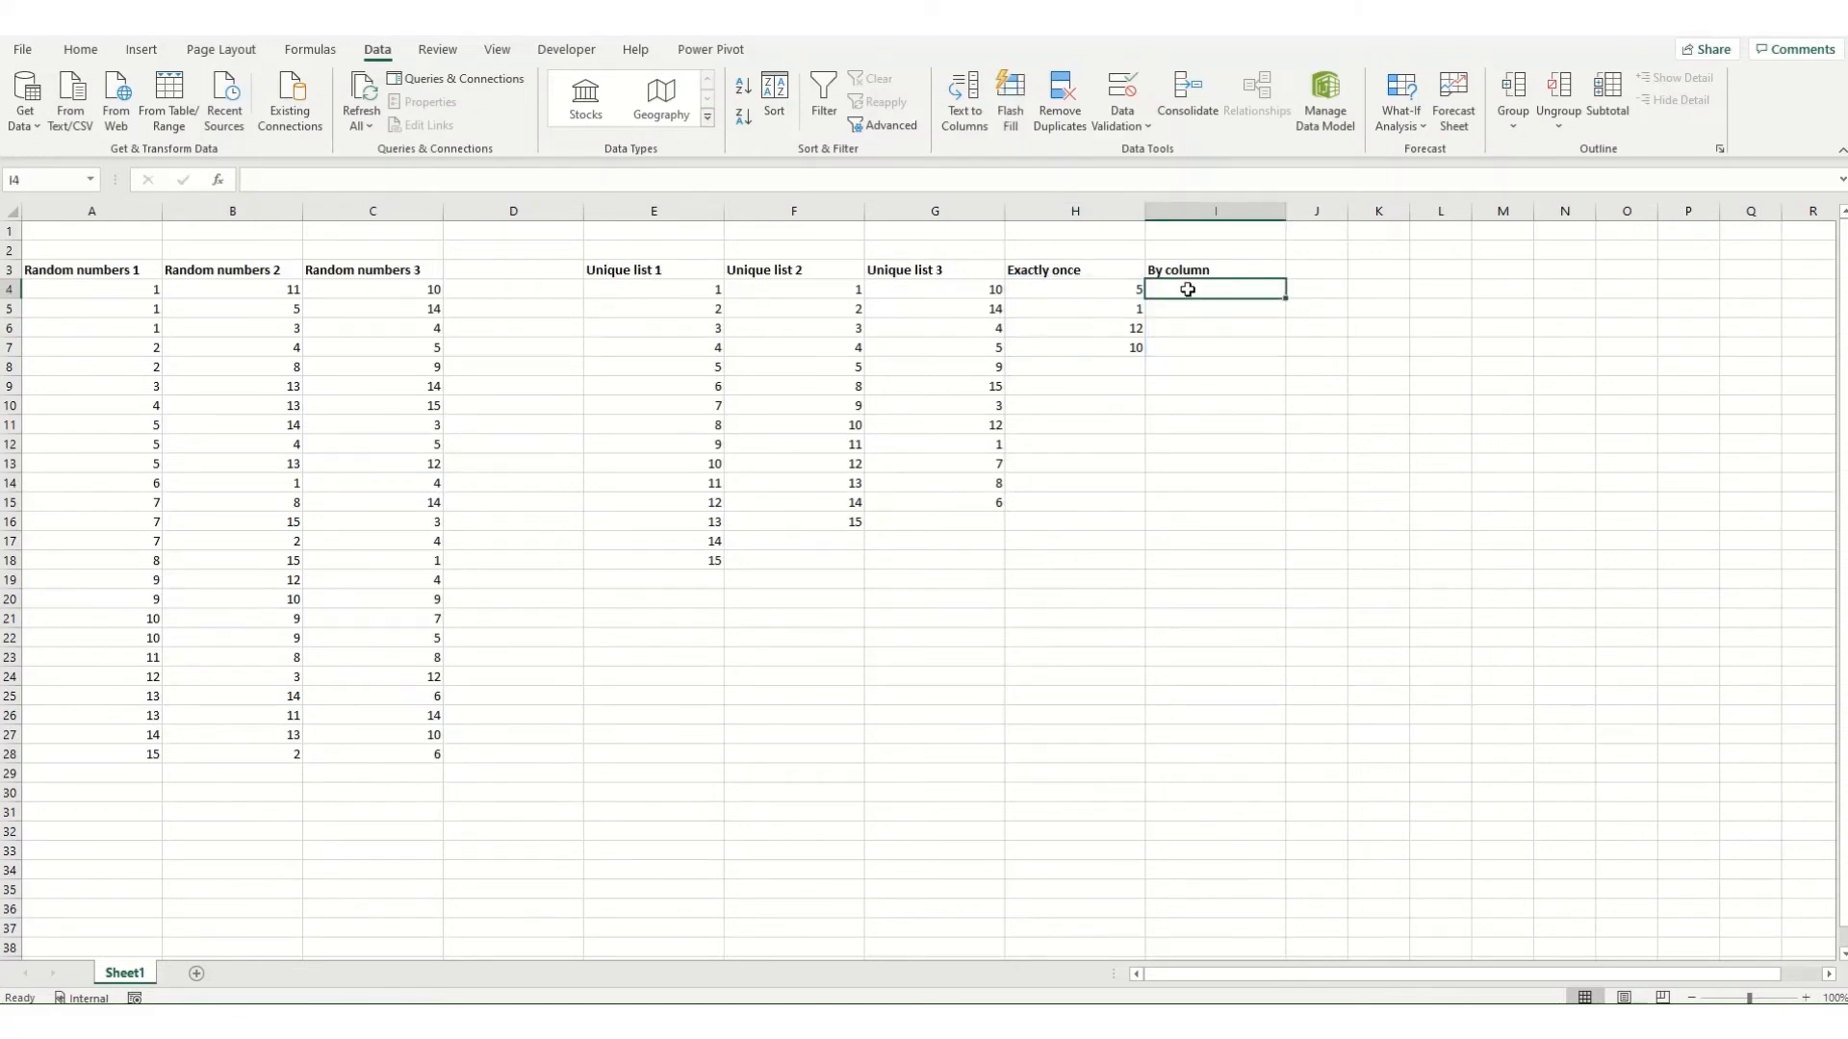
{"action": "type", "text": "="}
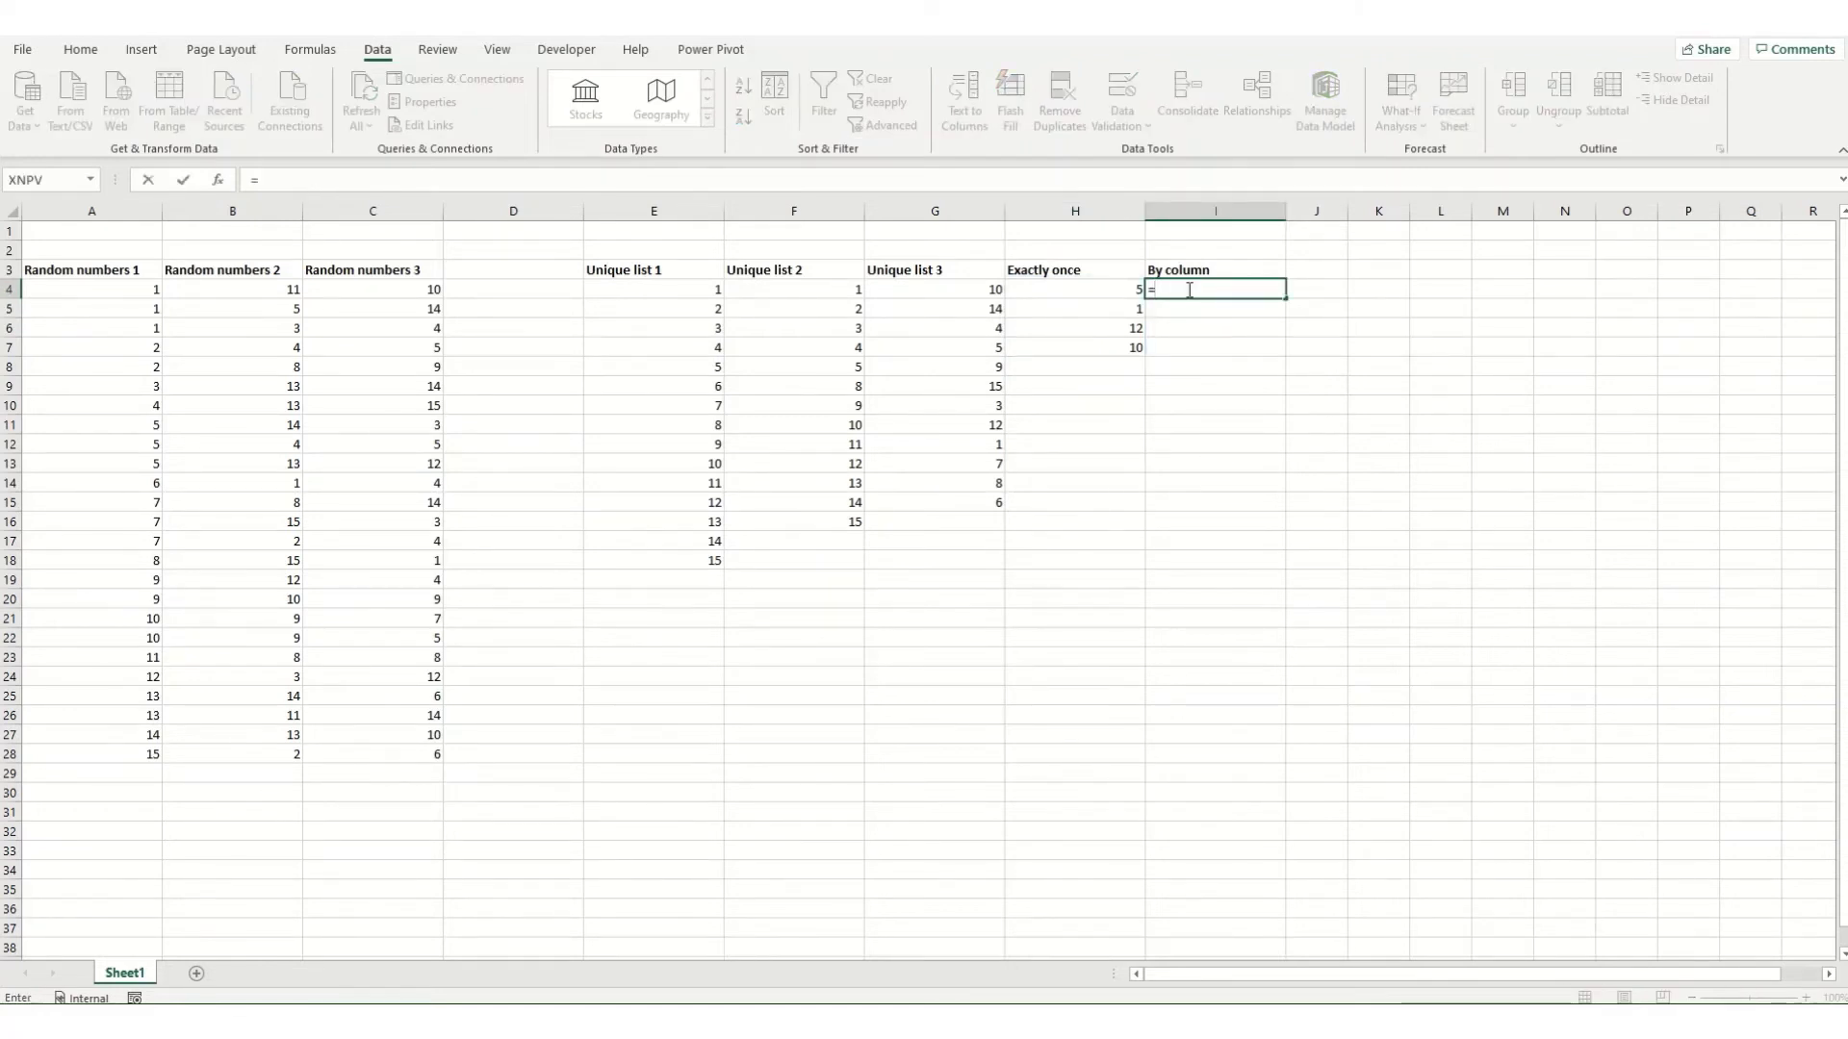
{"action": "type", "text": "uniq"}
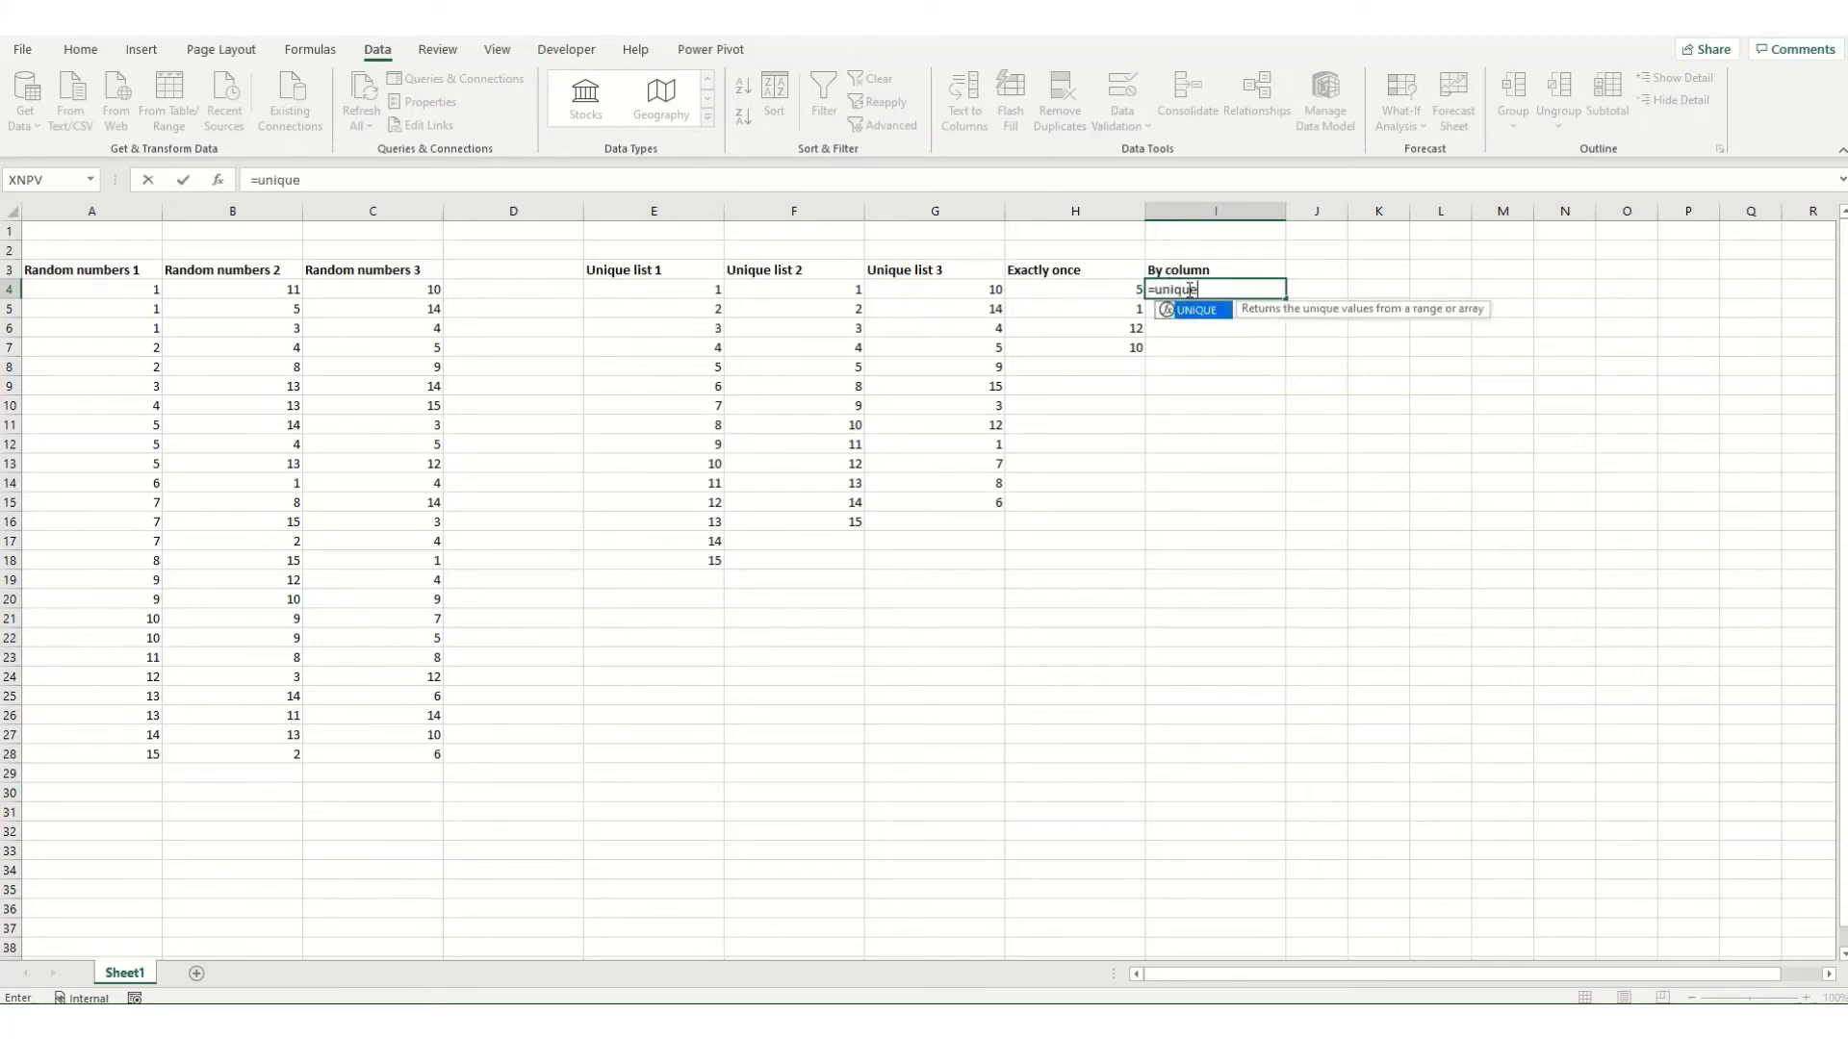
{"action": "type", "text": "ue"}
{"action": "key", "text": "Tab"}
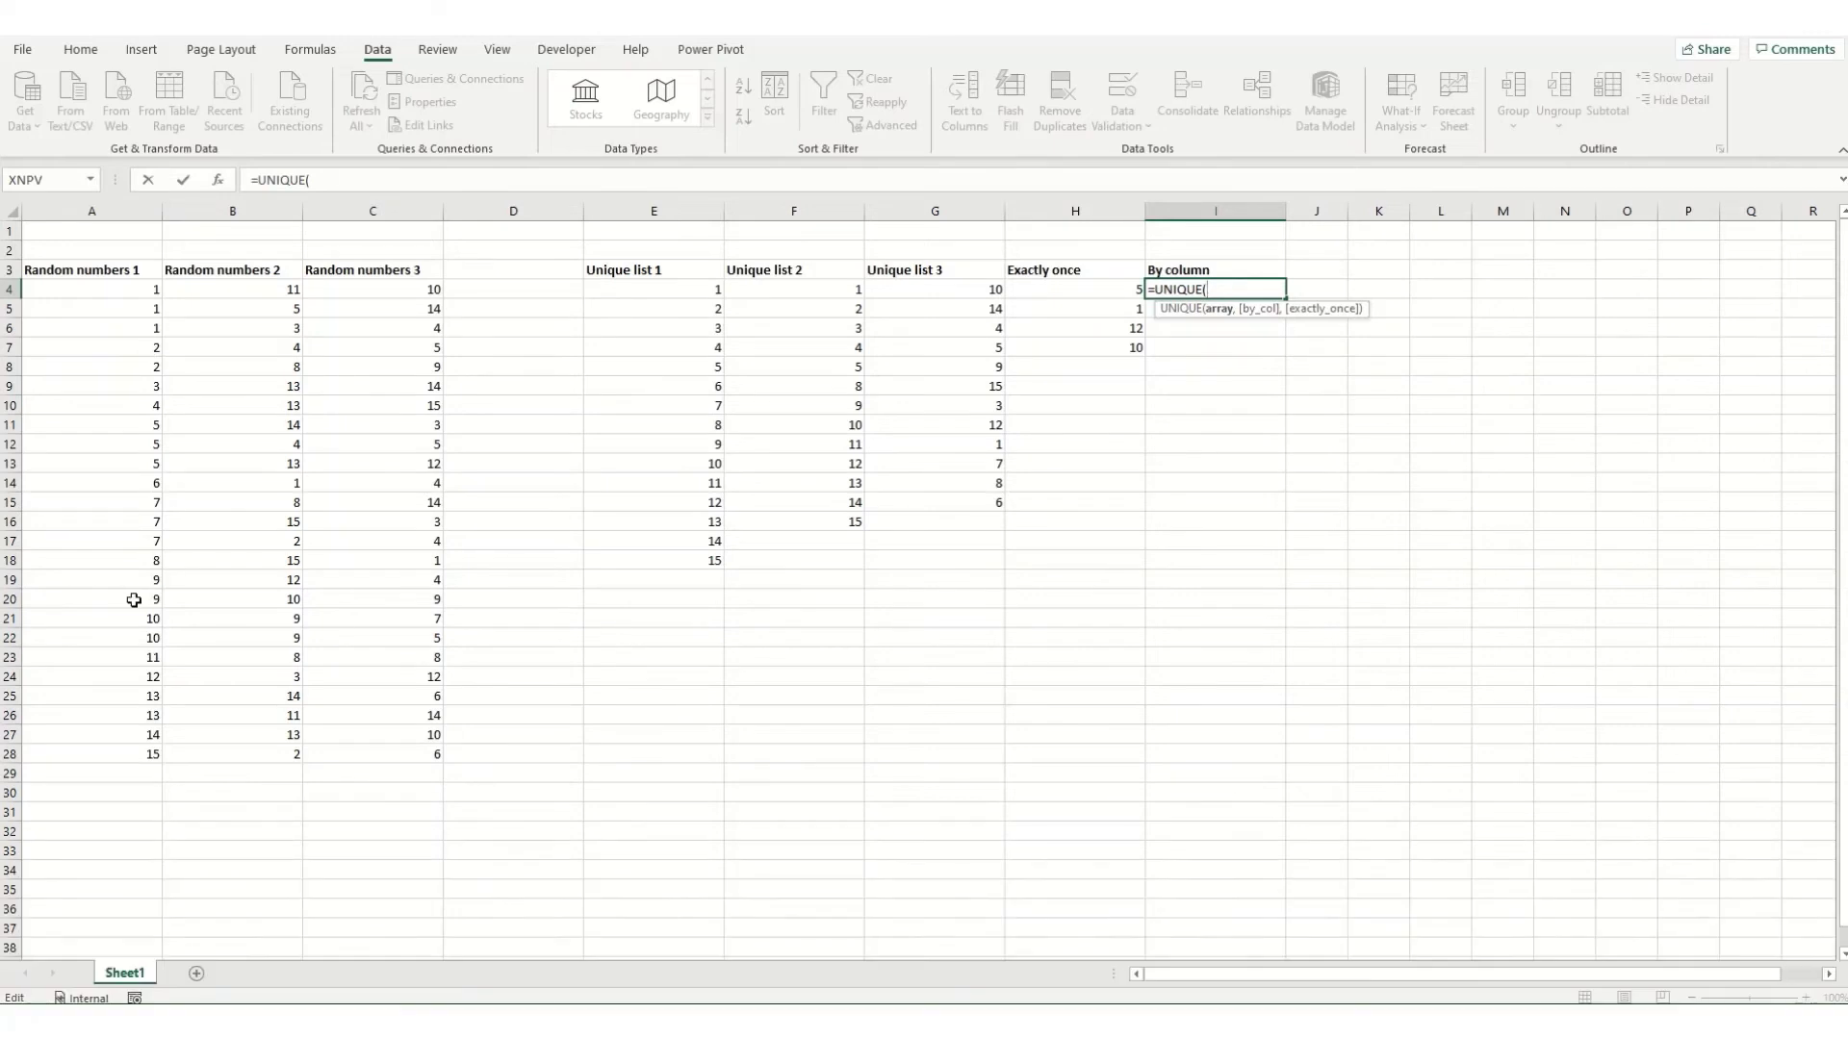
{"action": "left_click_drag", "start_coordinate": [136, 598], "coordinate": [438, 599]}
{"action": "type", "text": ","}
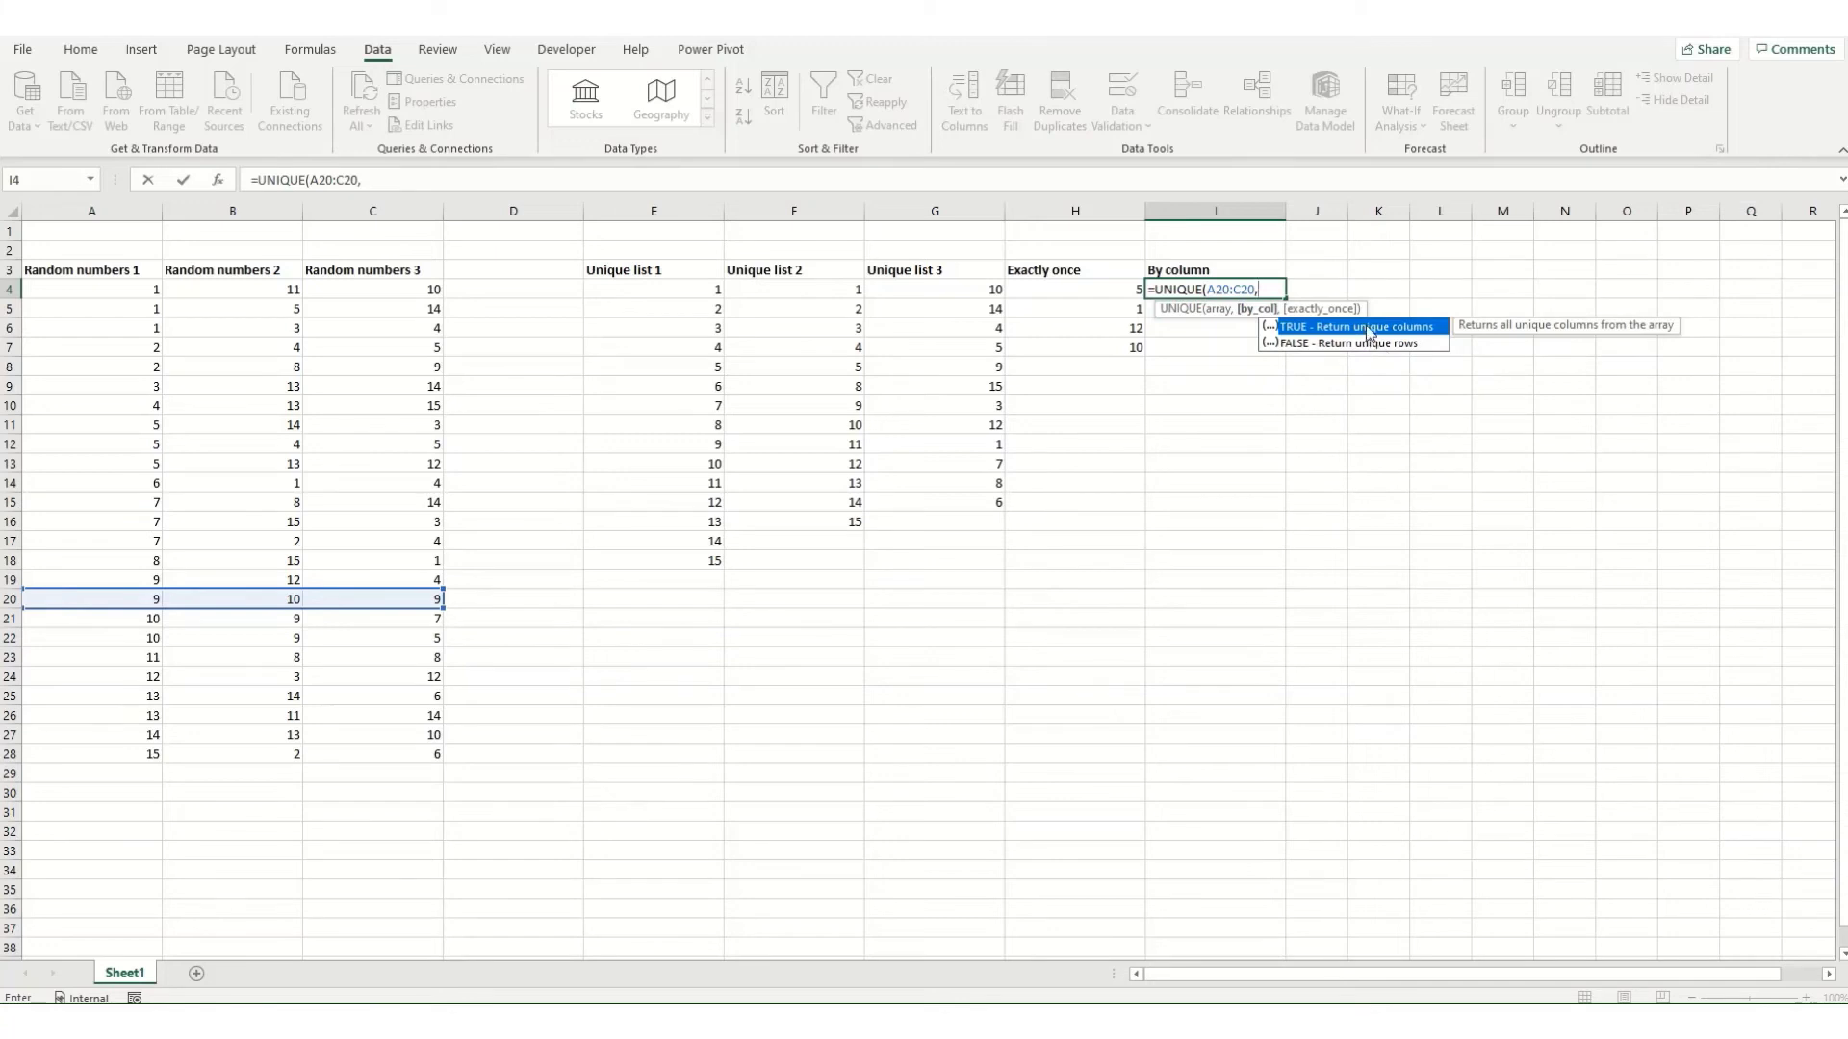
{"action": "double_click", "coordinate": [1369, 332]}
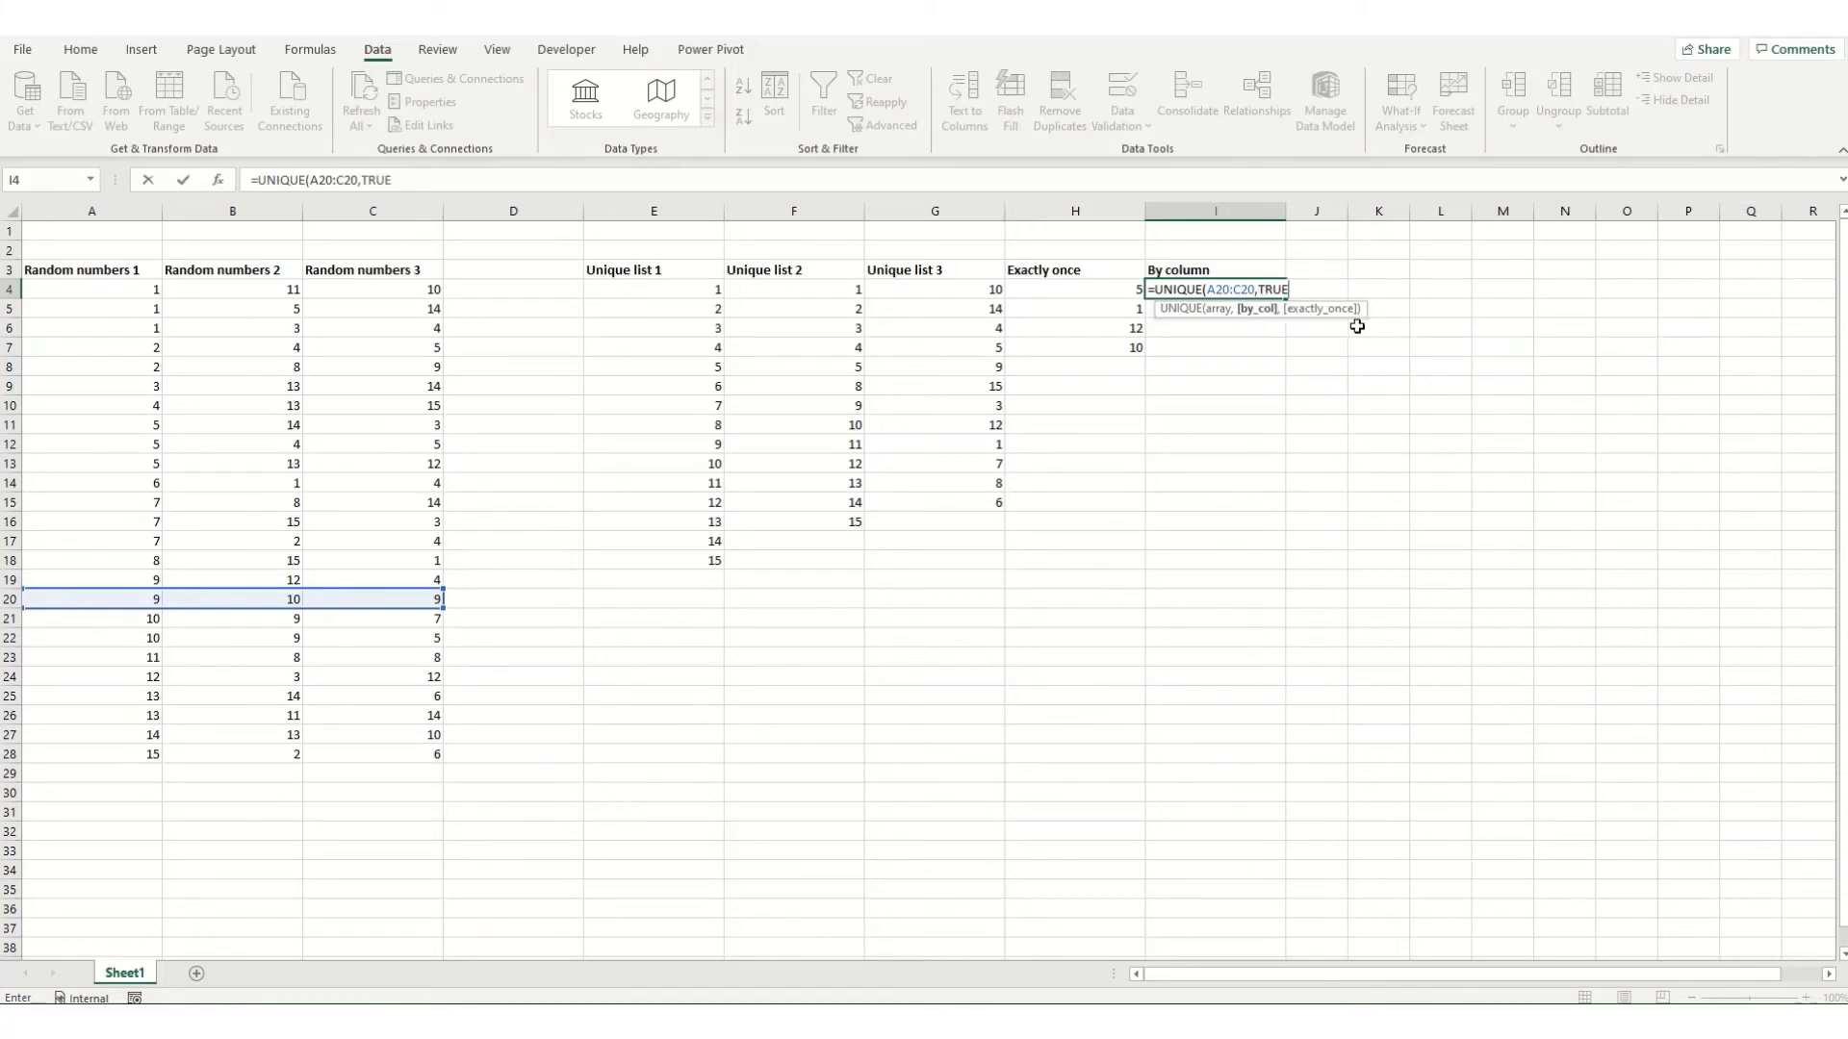
{"action": "key", "text": "Return"}
{"action": "left_click", "coordinate": [1235, 289]}
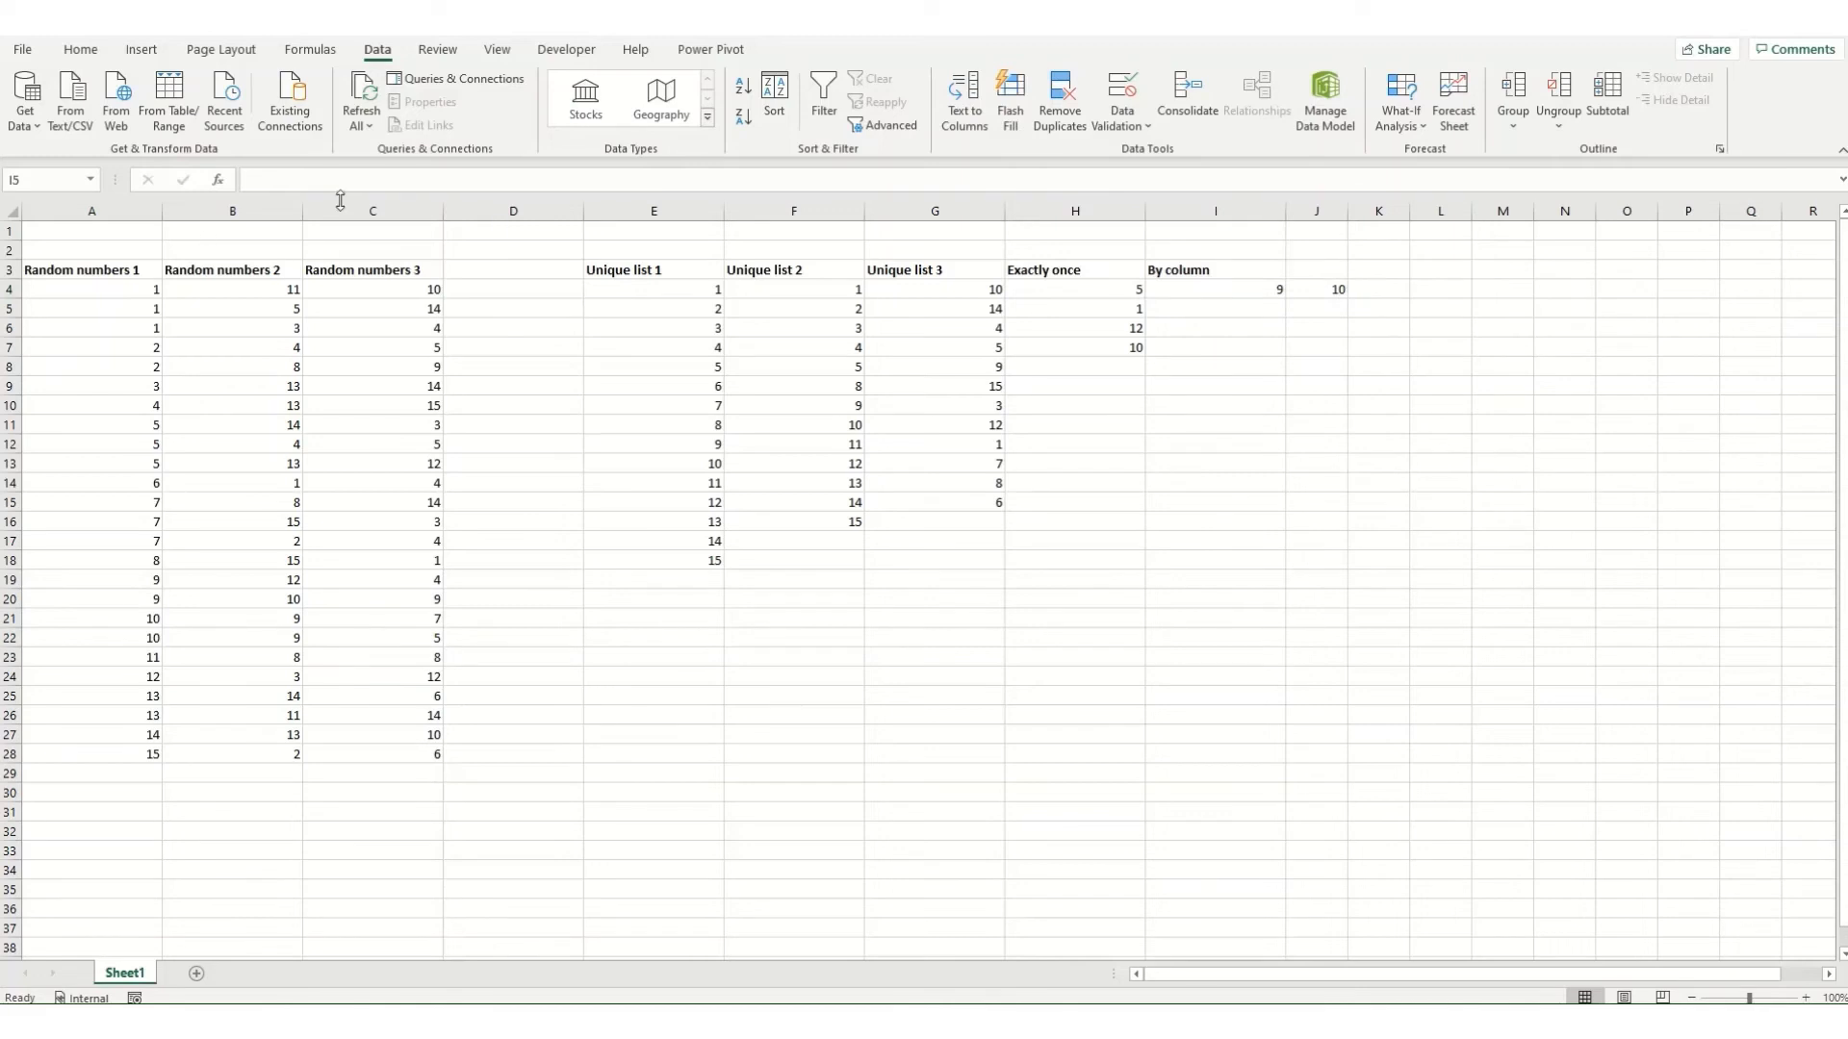
{"action": "left_click", "coordinate": [658, 232]}
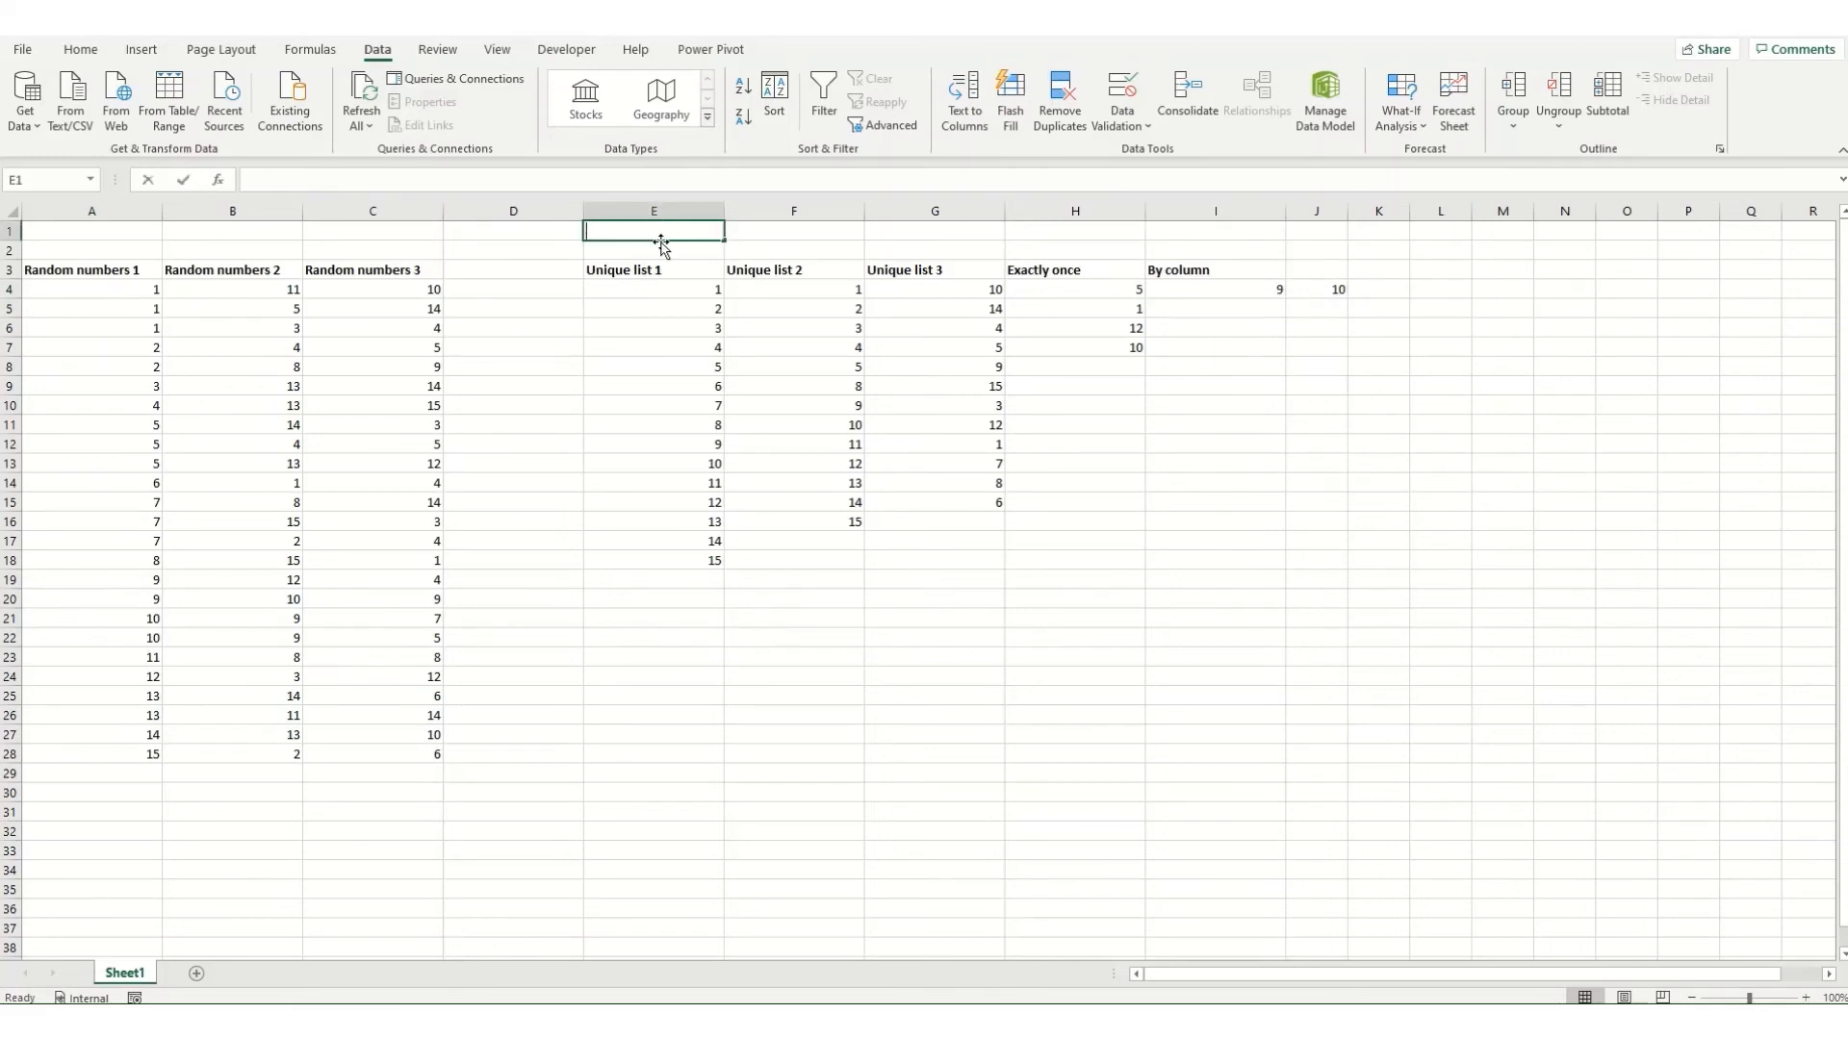
{"action": "type", "text": "=unique"}
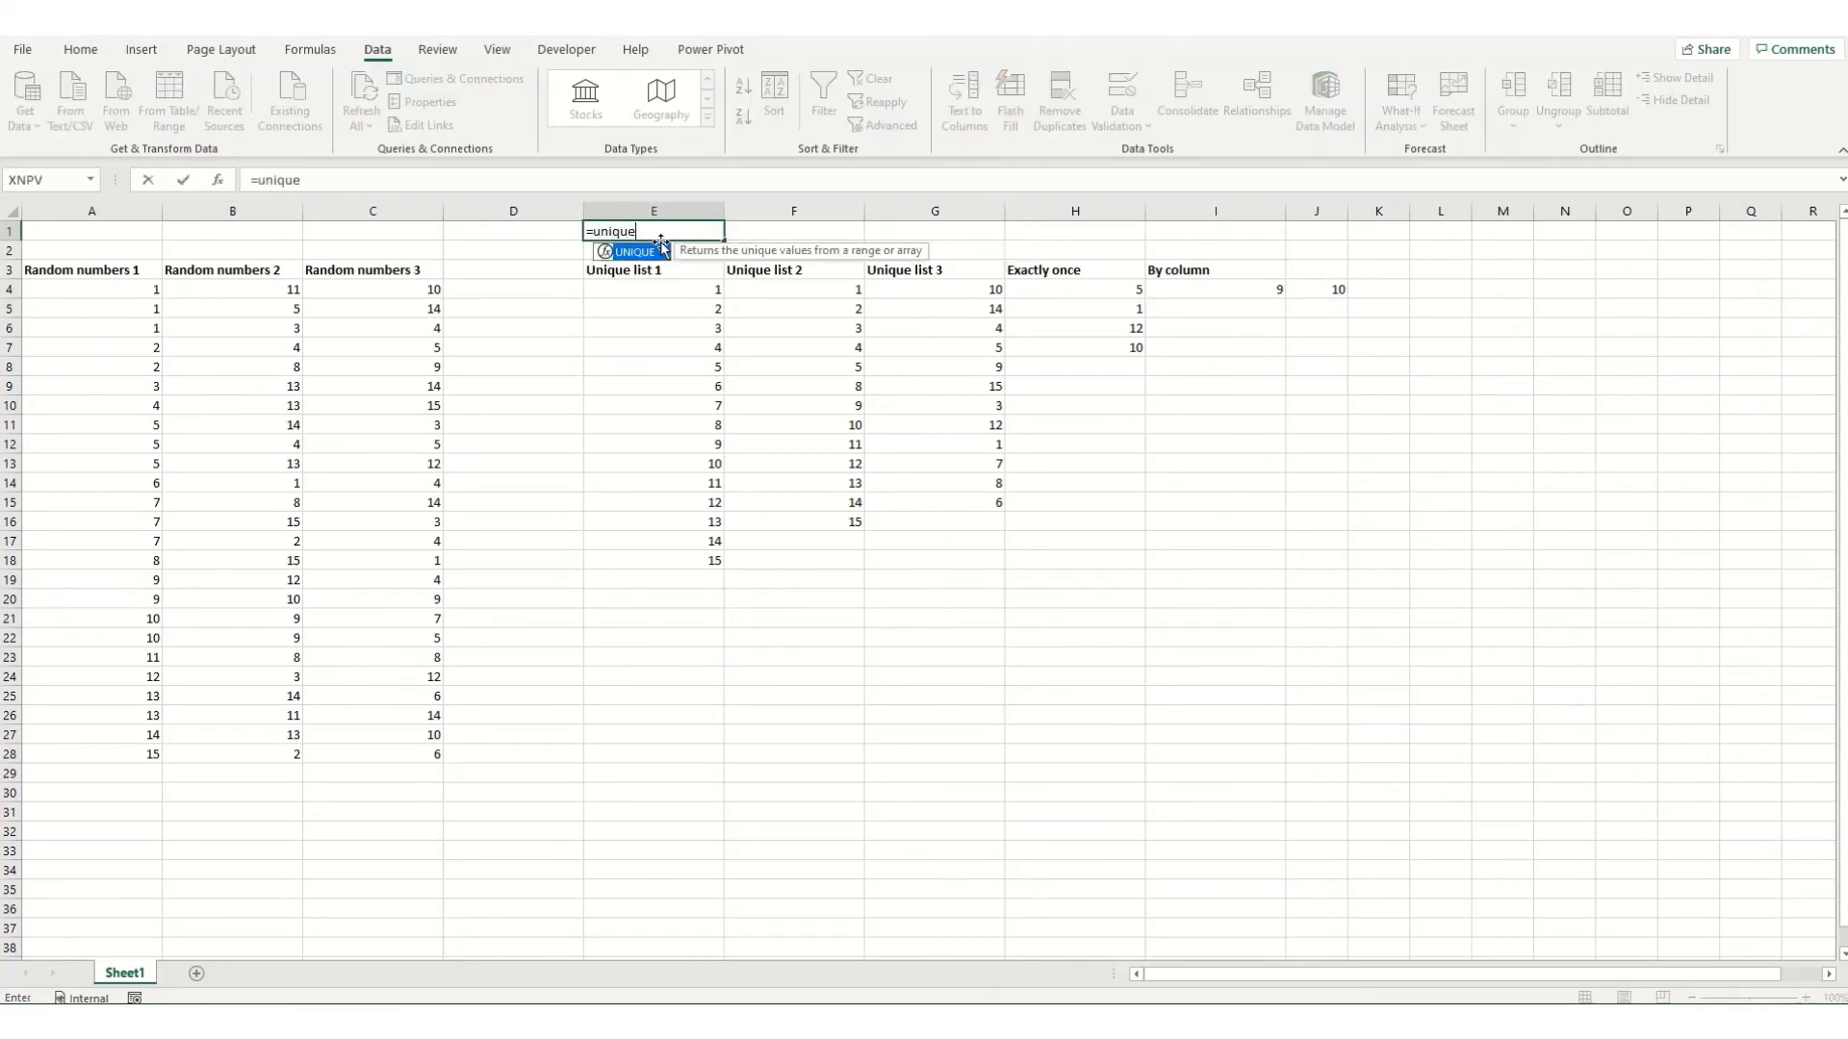
{"action": "double_click", "coordinate": [661, 248]}
{"action": "left_click_drag", "start_coordinate": [88, 290], "coordinate": [91, 739]}
{"action": "type", "text": ")"}
{"action": "key", "text": "Return"}
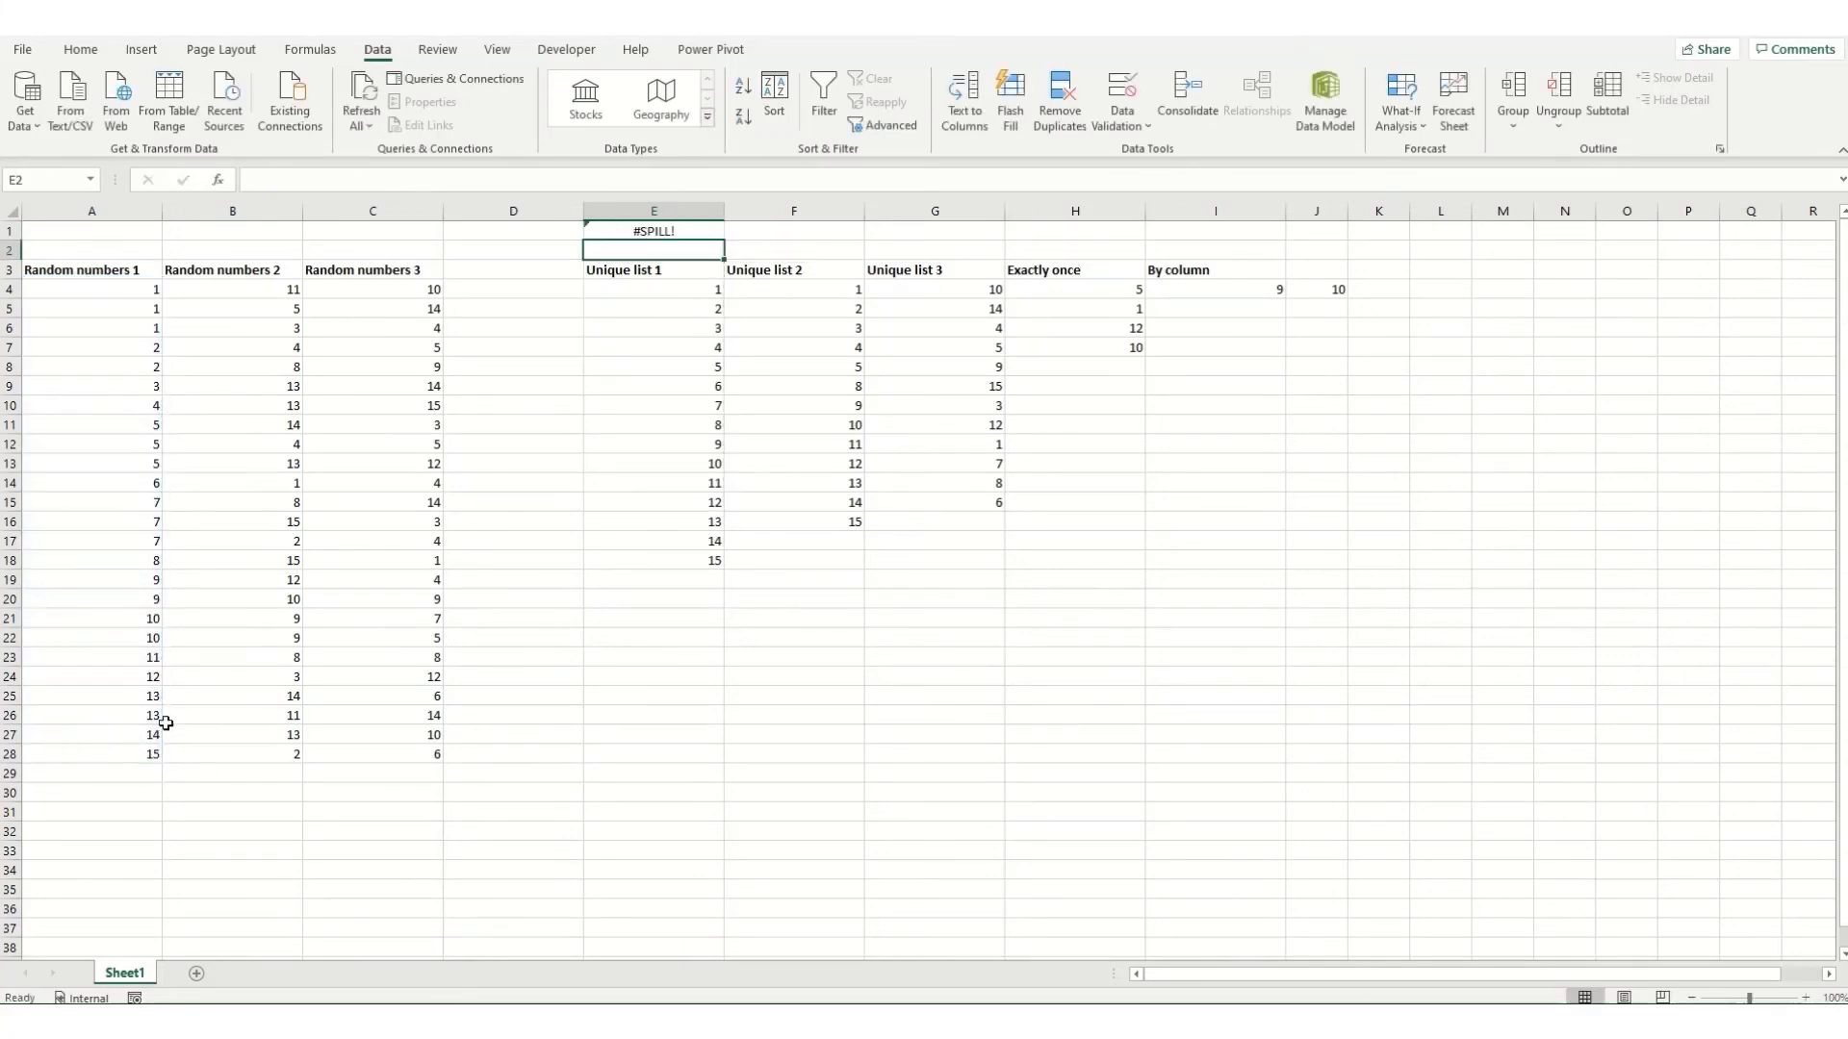
{"action": "left_click", "coordinate": [675, 231]}
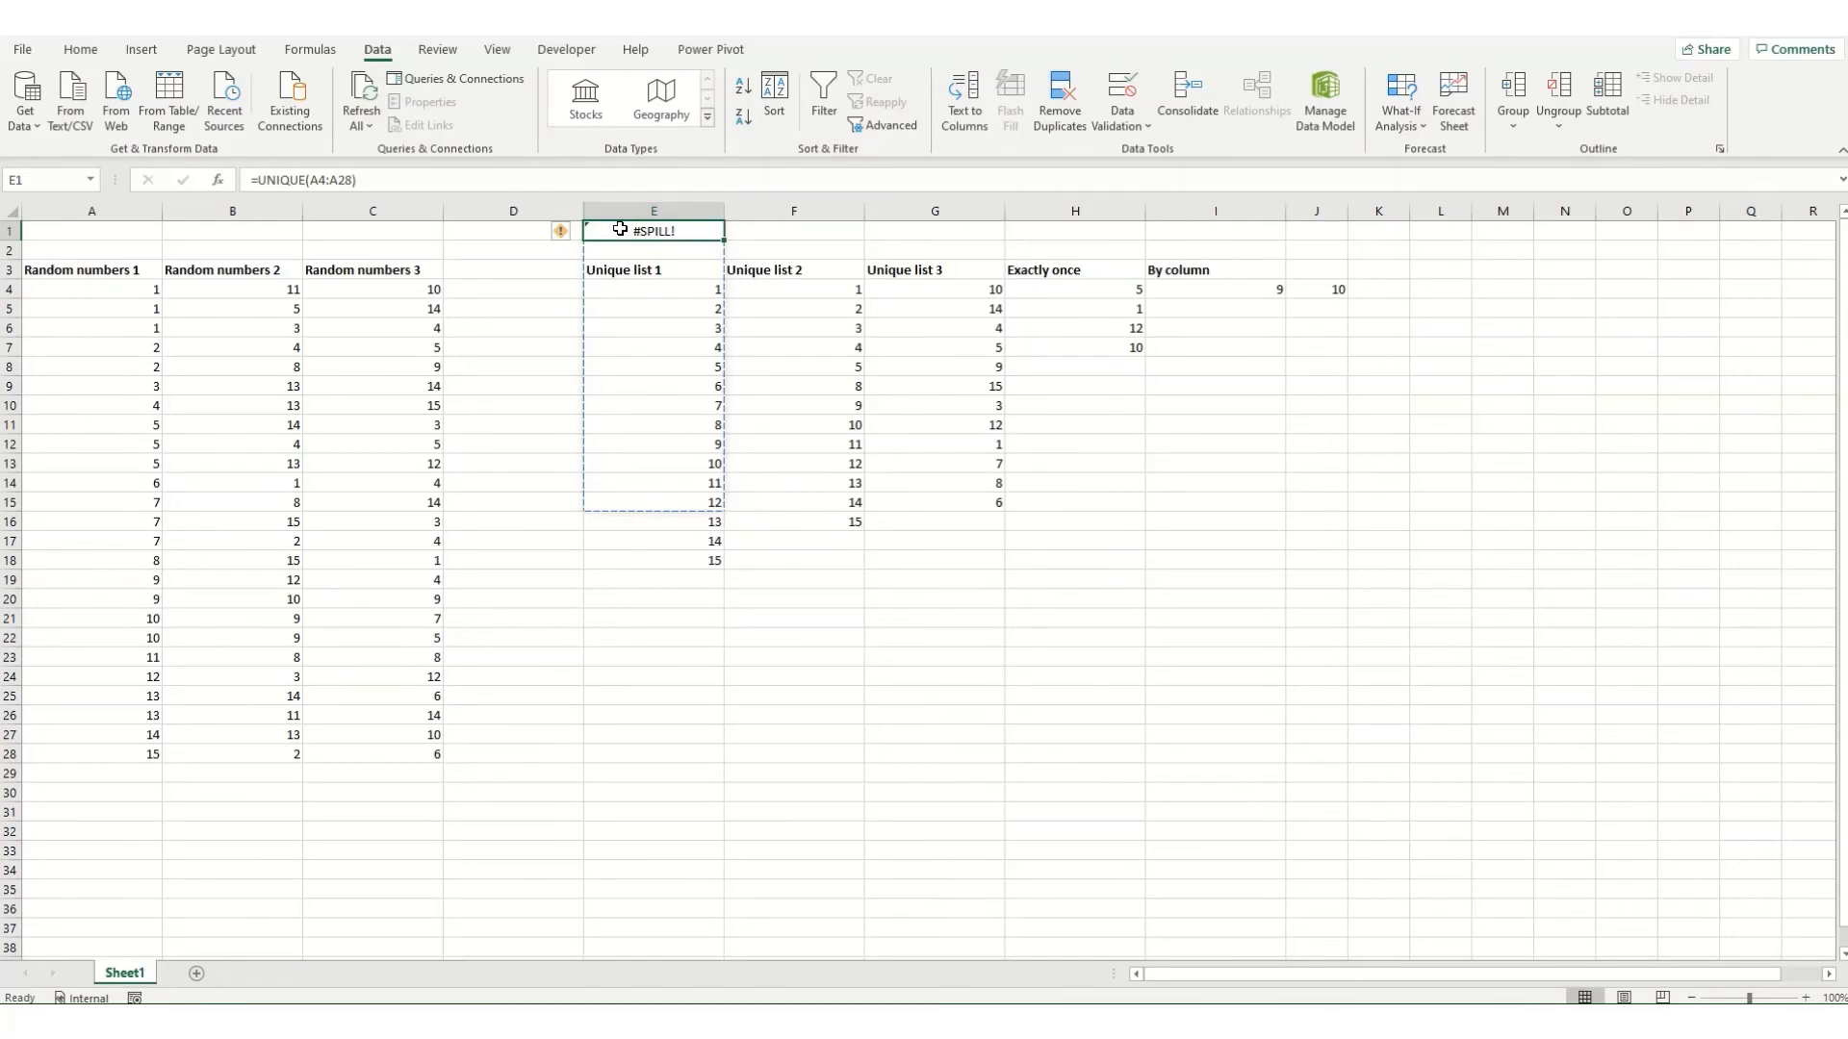
{"action": "key", "text": "Delete"}
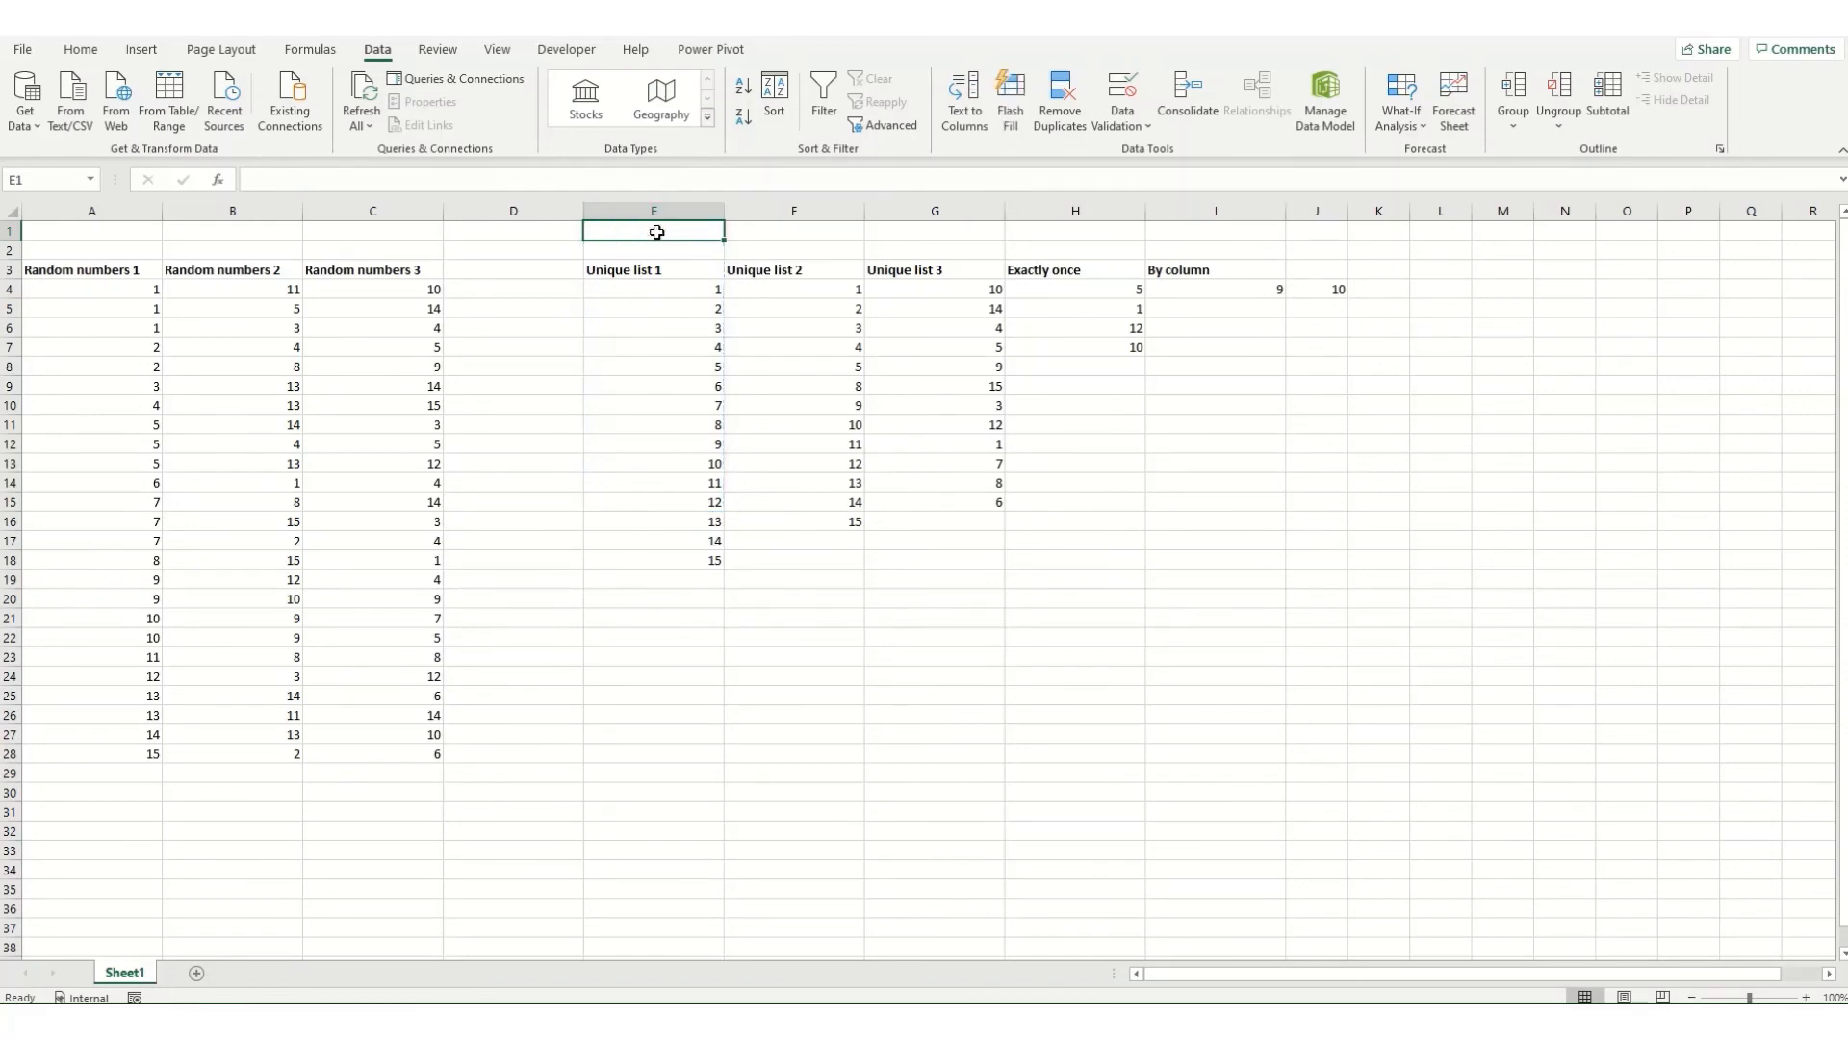